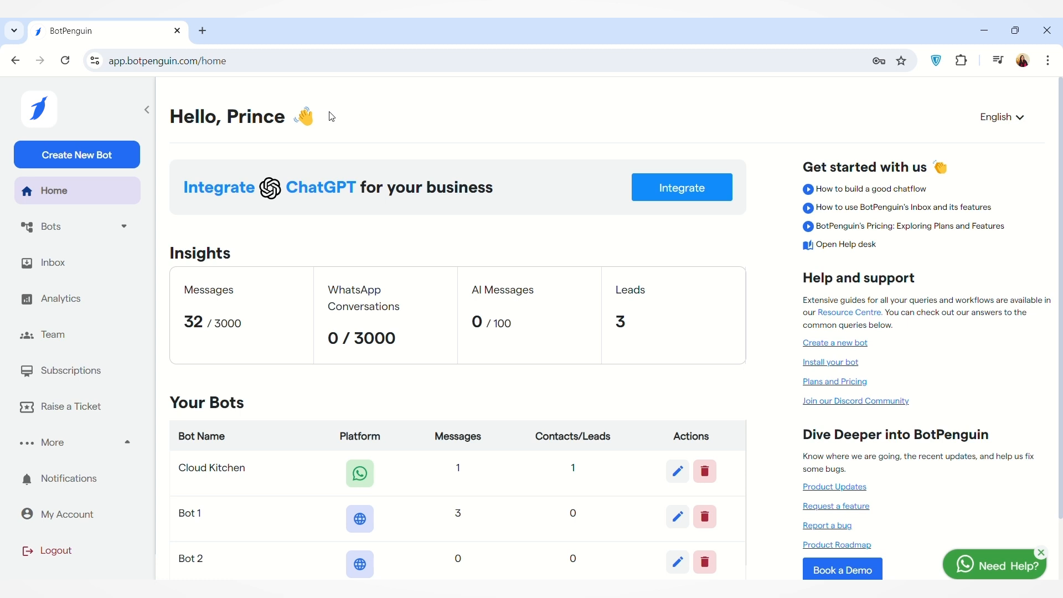
# Open the list of chat flows belonging to the Cloud Kitchen WhatsApp bot.
pyautogui.click(124, 229)
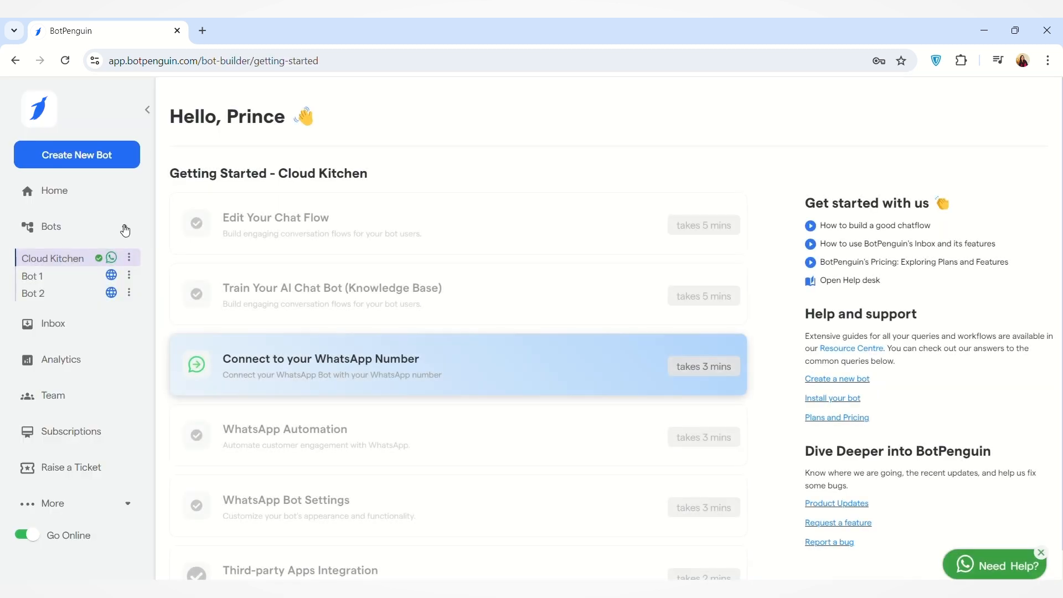
pyautogui.click(93, 267)
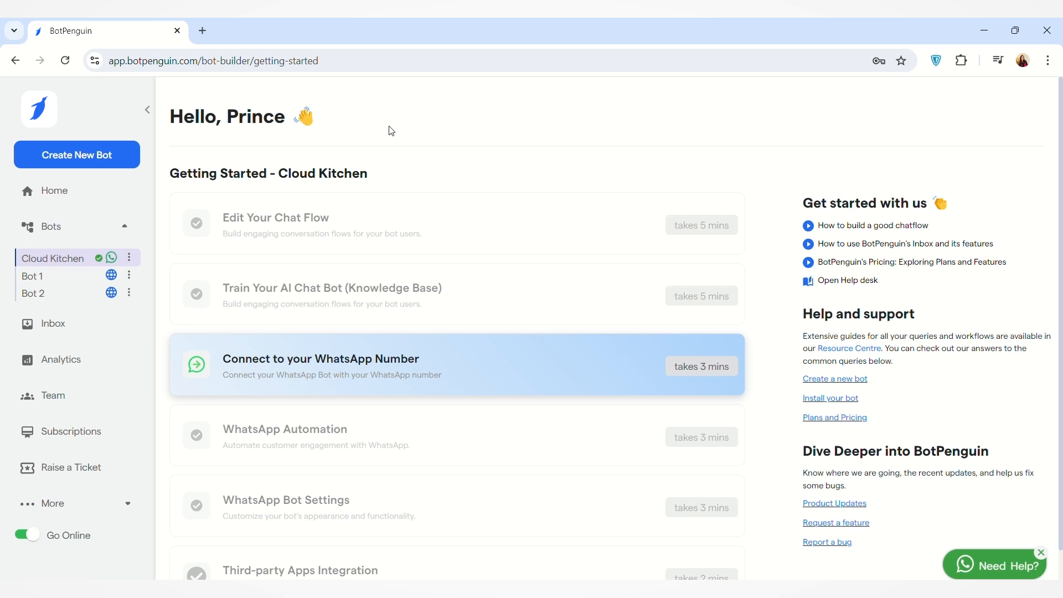
pyautogui.click(382, 232)
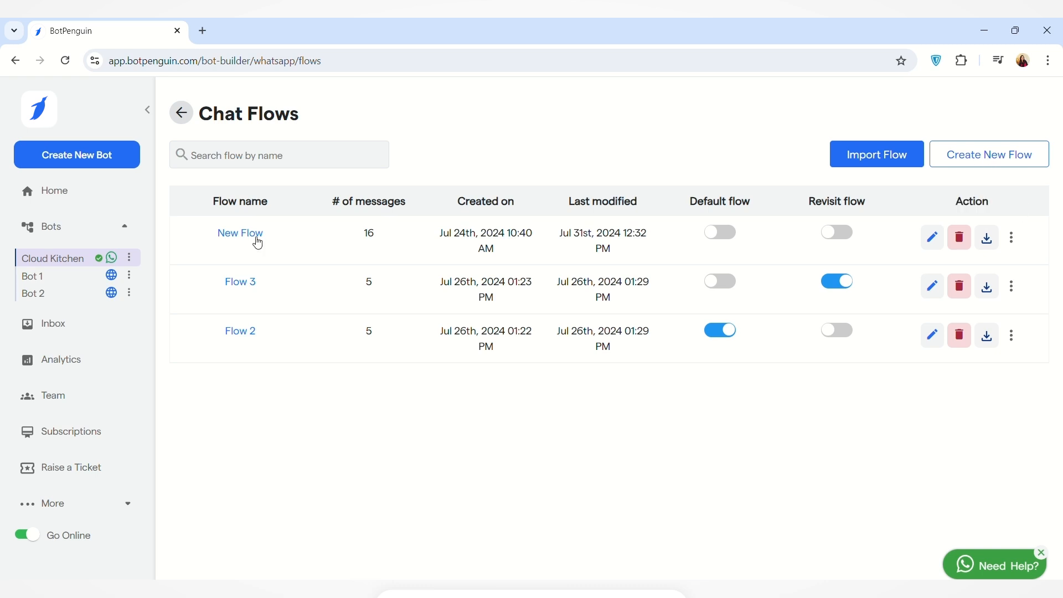
# Create a new flow named "Chat Flow" for the bot.
pyautogui.click(995, 162)
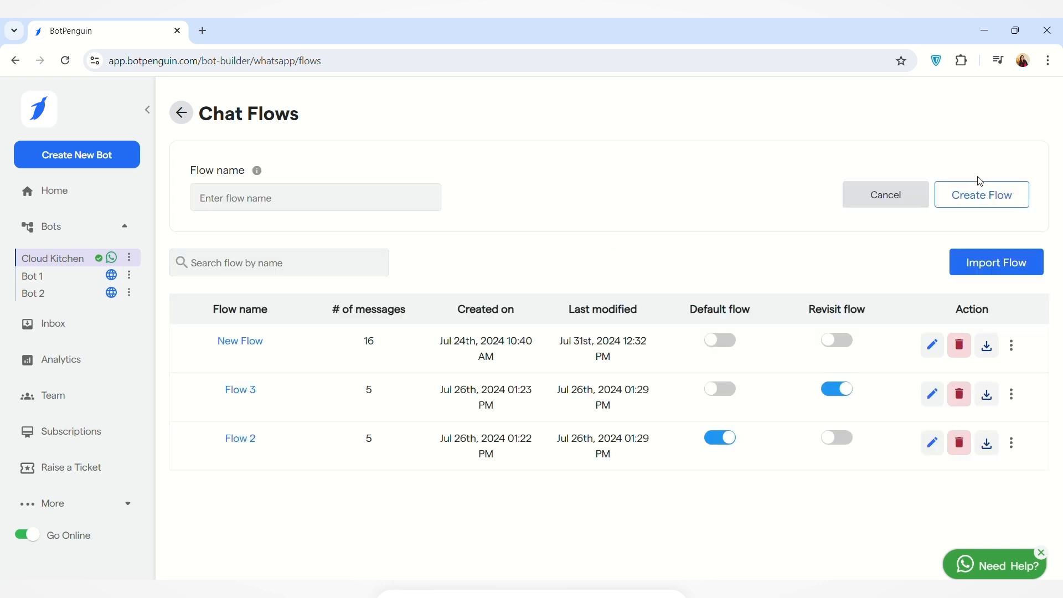
pyautogui.click(386, 208)
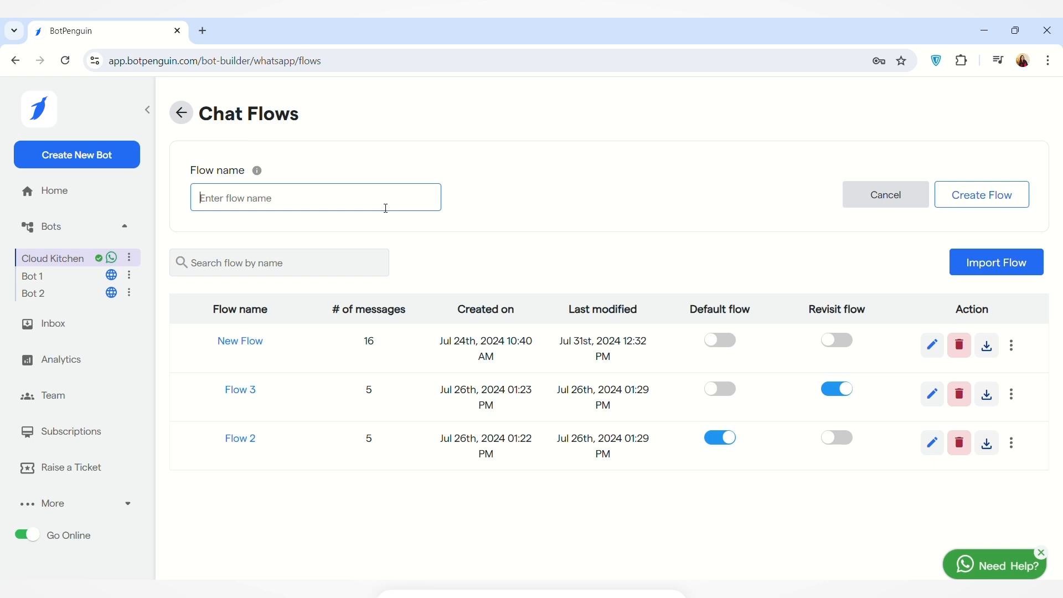
pyautogui.write('Ch')
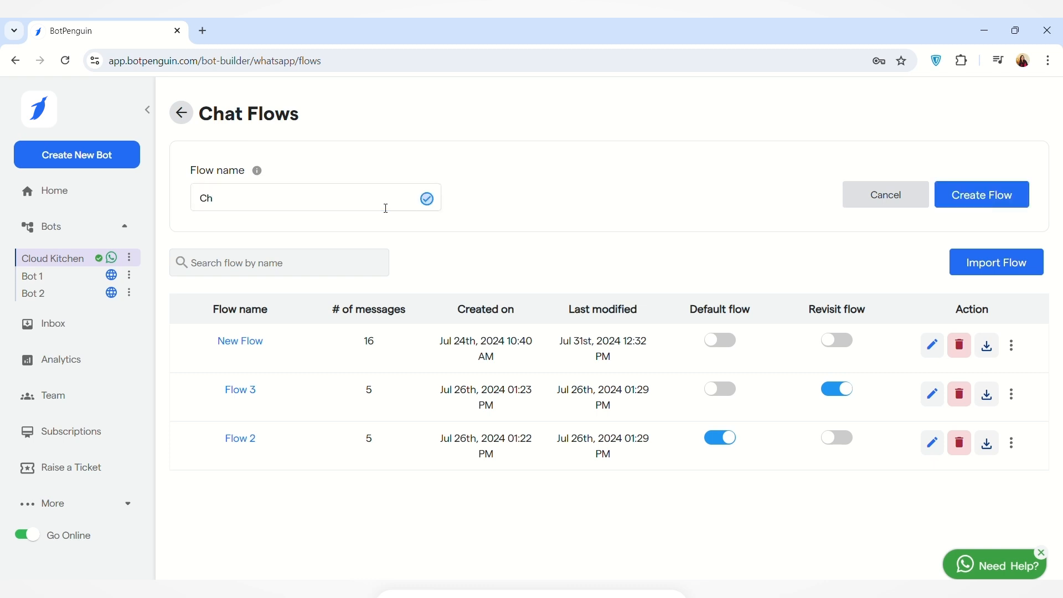
pyautogui.write('at Flow')
pyautogui.click(981, 197)
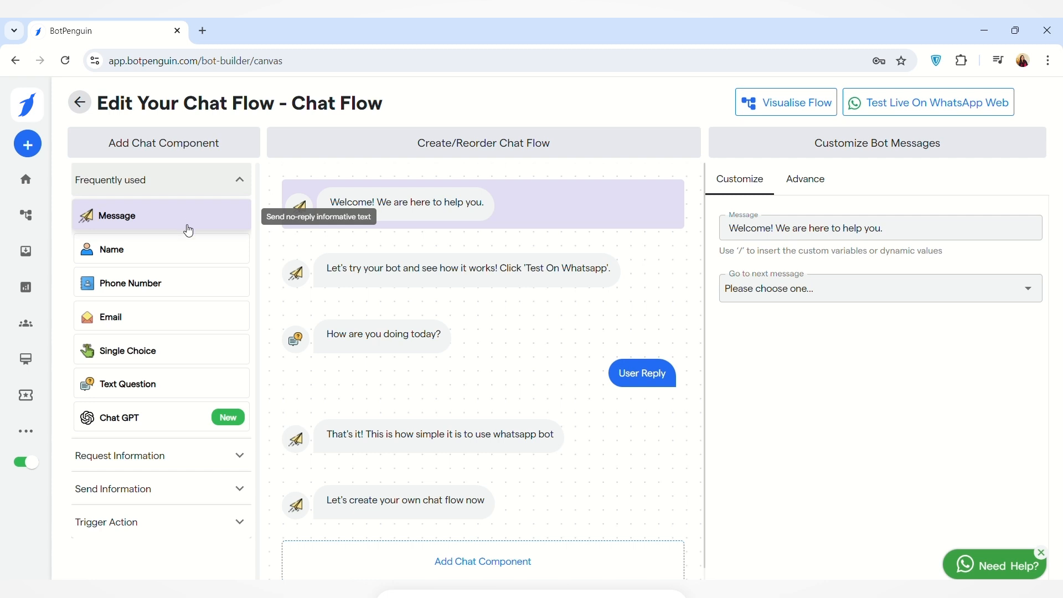
# Inspect the welcome message's text setting and the choices for which message follows it.
pyautogui.moveTo(376, 219)
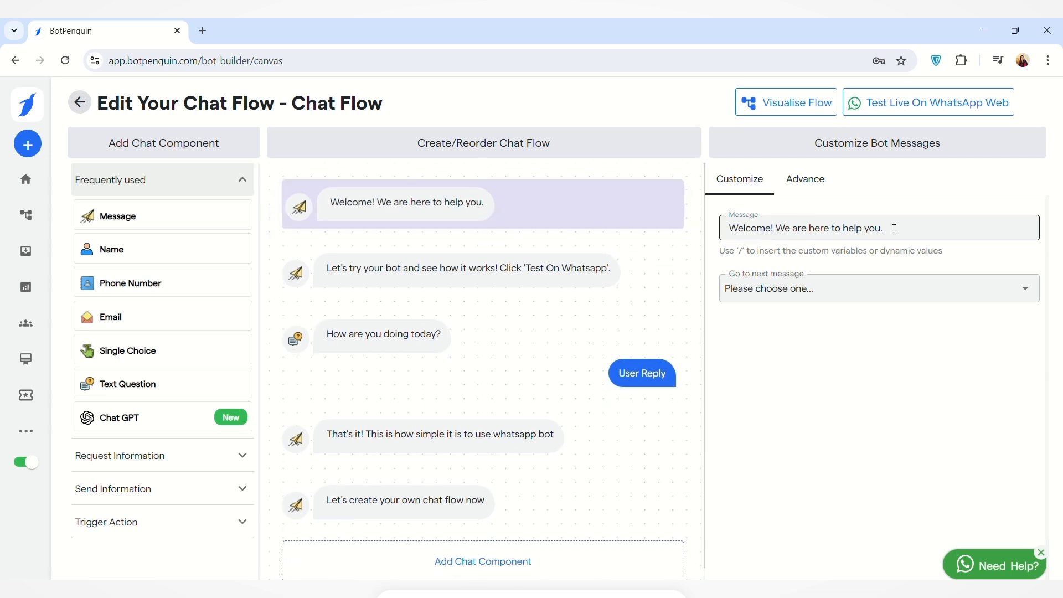
pyautogui.click(895, 228)
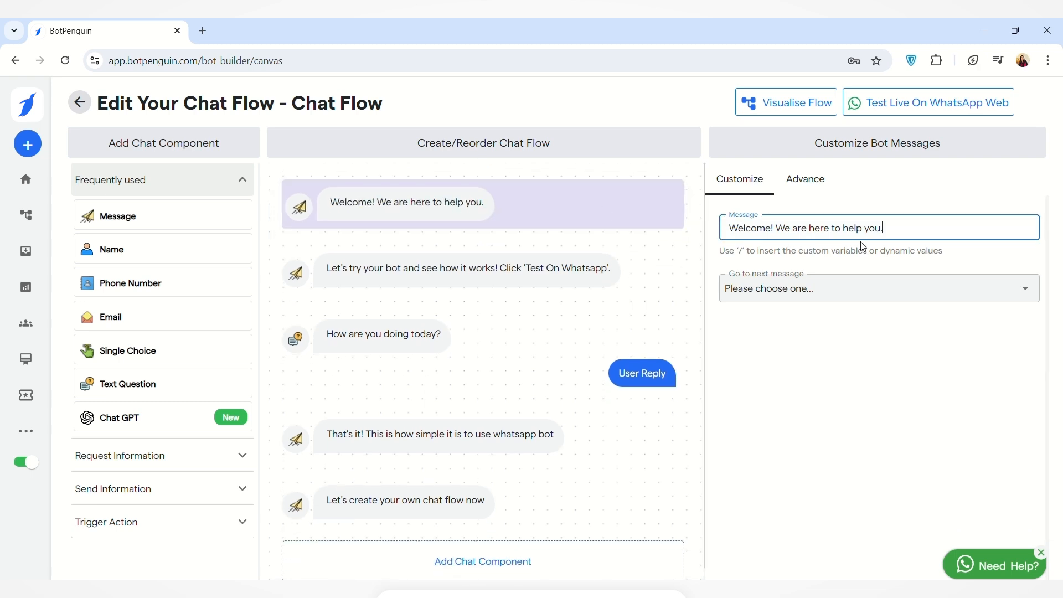
pyautogui.click(1031, 290)
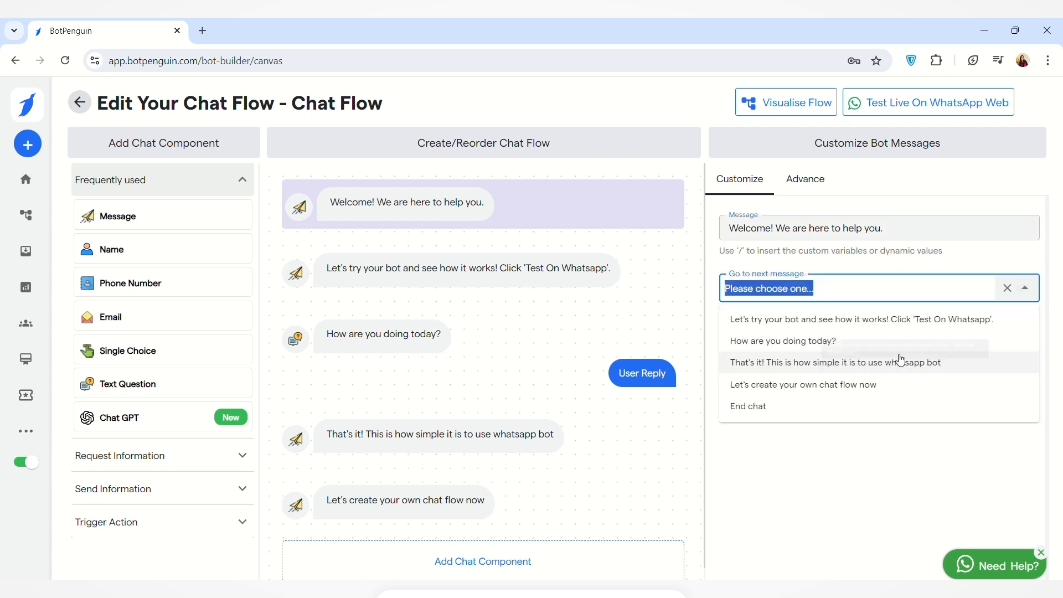
pyautogui.click(888, 425)
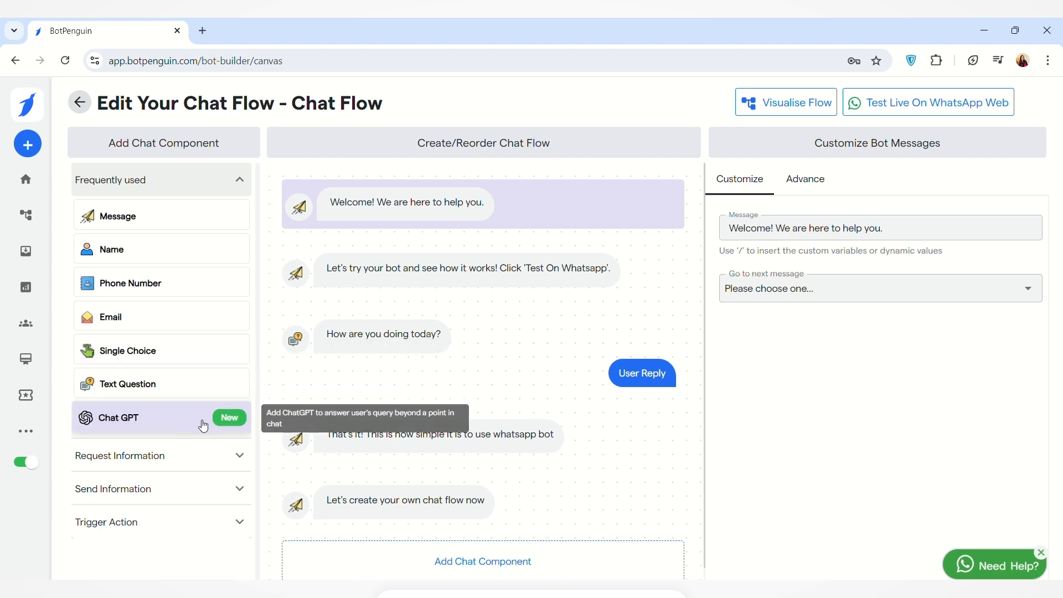
# Add a Catalogue component from the information-request components below the welcome message.
pyautogui.click(238, 454)
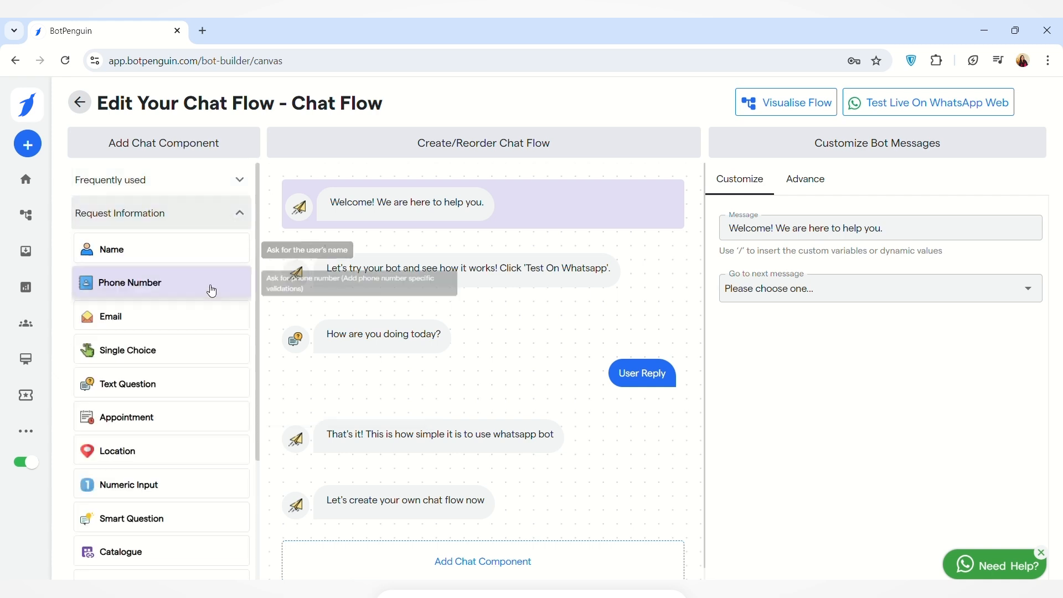
pyautogui.scroll(-1, 191, 347)
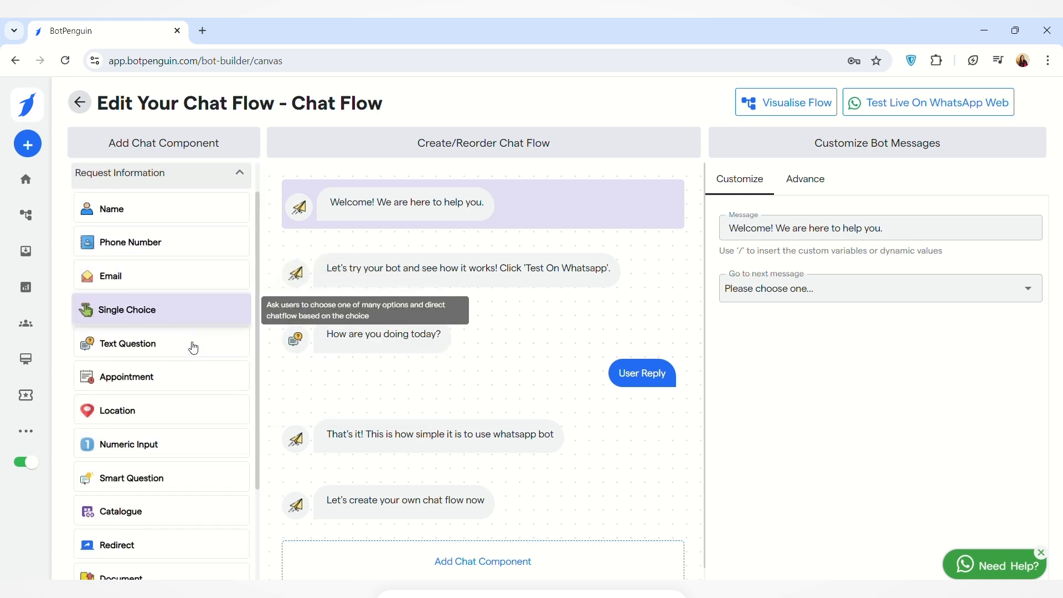
pyautogui.scroll(-1, 164, 349)
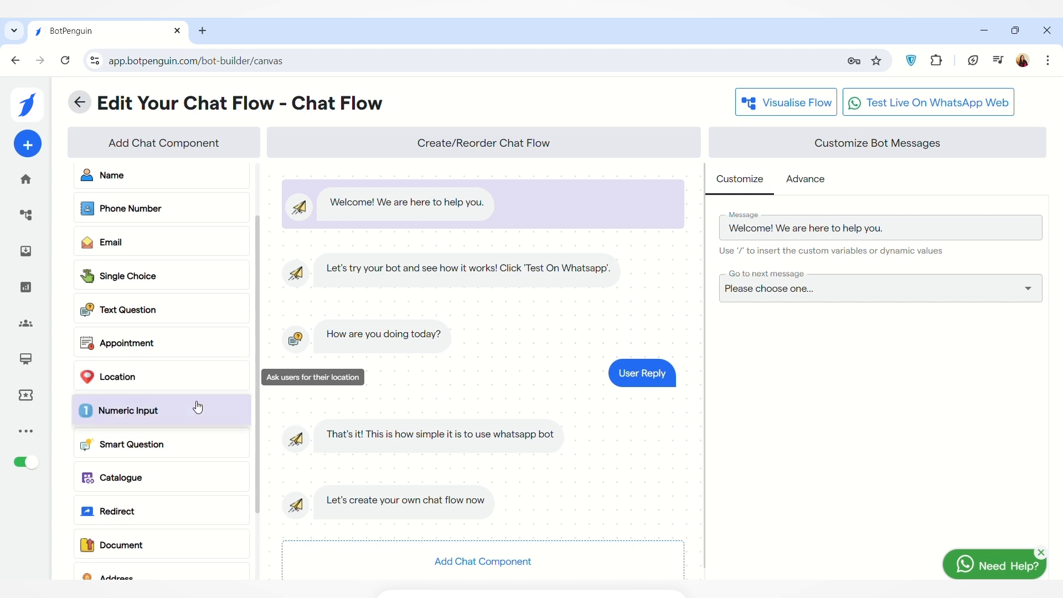
pyautogui.scroll(-1, 210, 388)
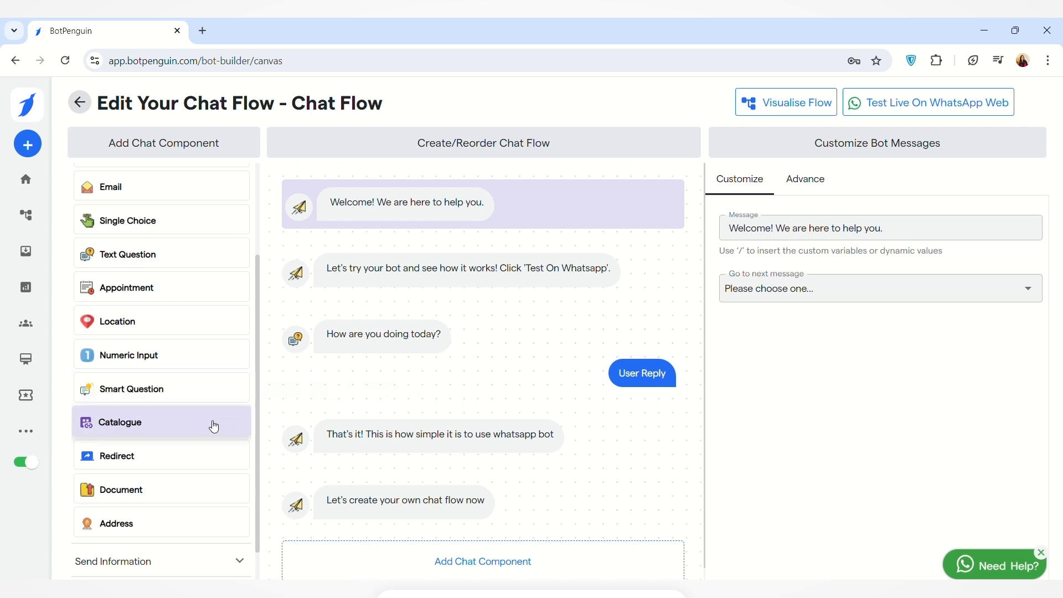
pyautogui.click(178, 431)
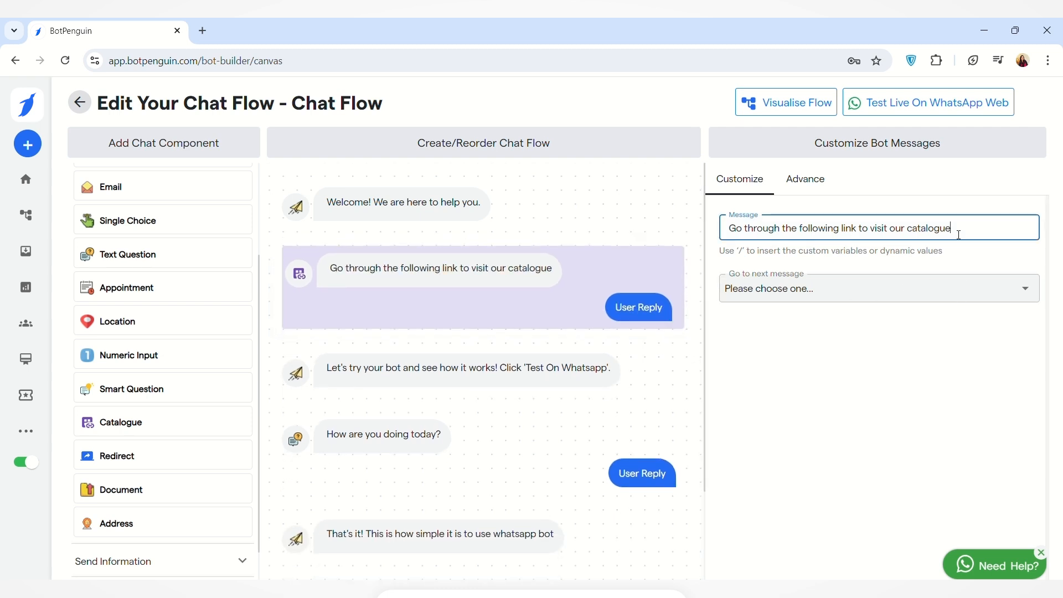
# Add a Redirect component below the catalogue message and set its target chat flow to Chat Flow.
pyautogui.click(152, 463)
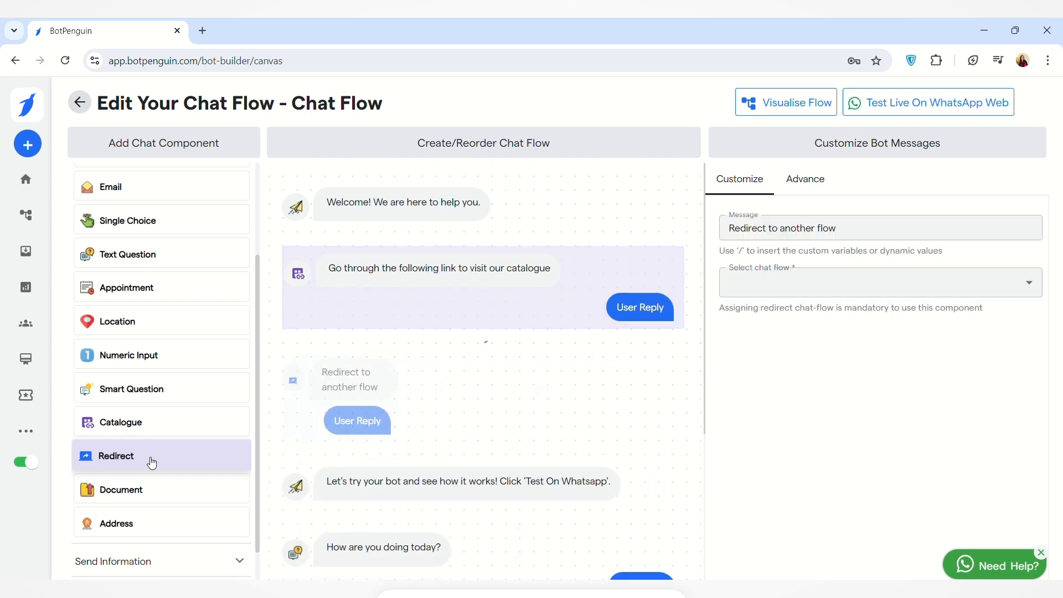
pyautogui.scroll(-1, 435, 408)
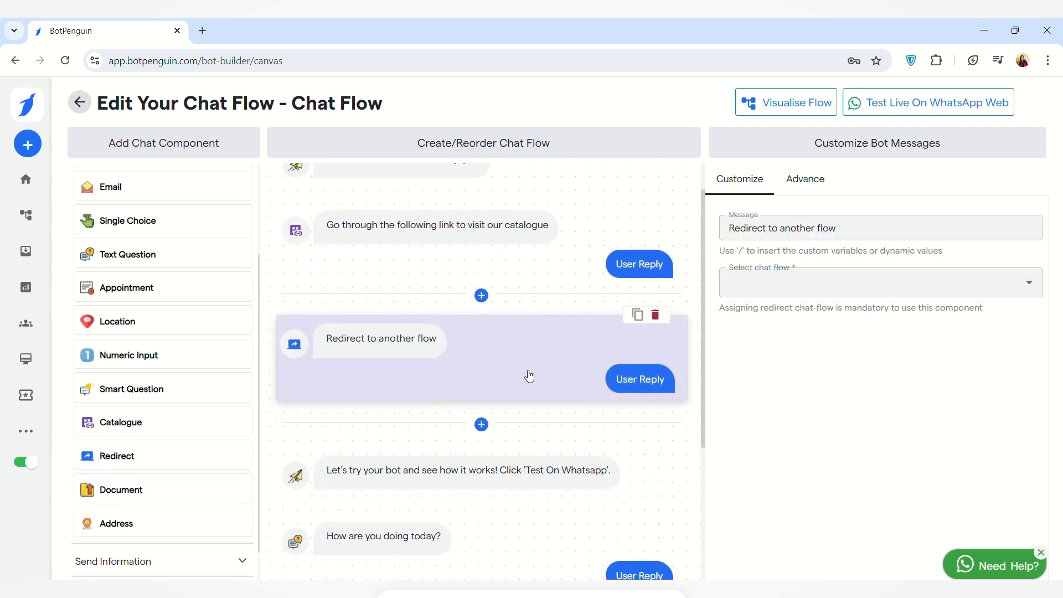
pyautogui.click(1029, 283)
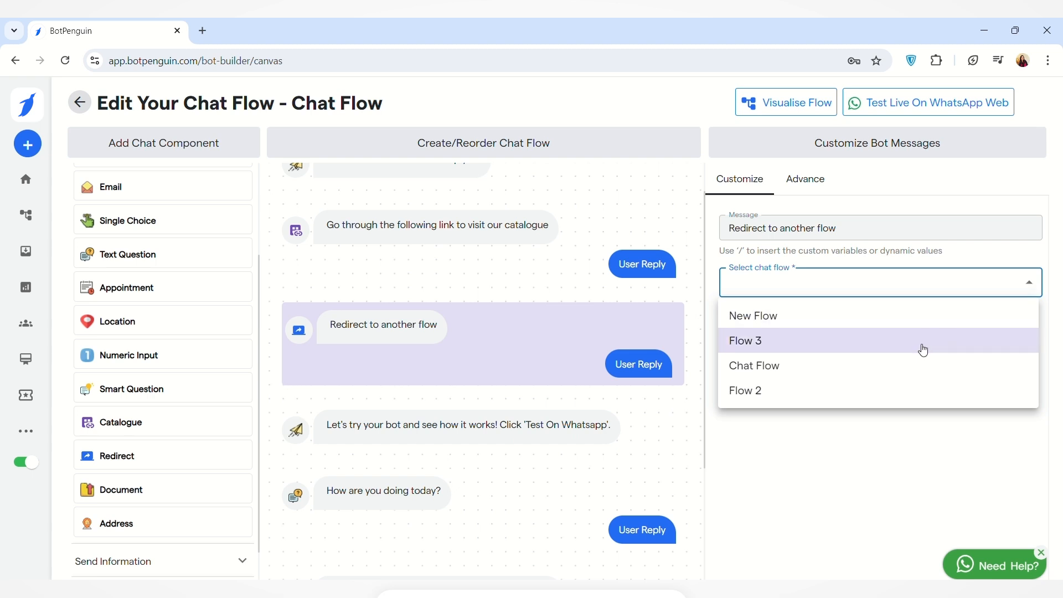
pyautogui.click(900, 365)
# Add a Document component below the redirect message.
pyautogui.scroll(-1, 541, 399)
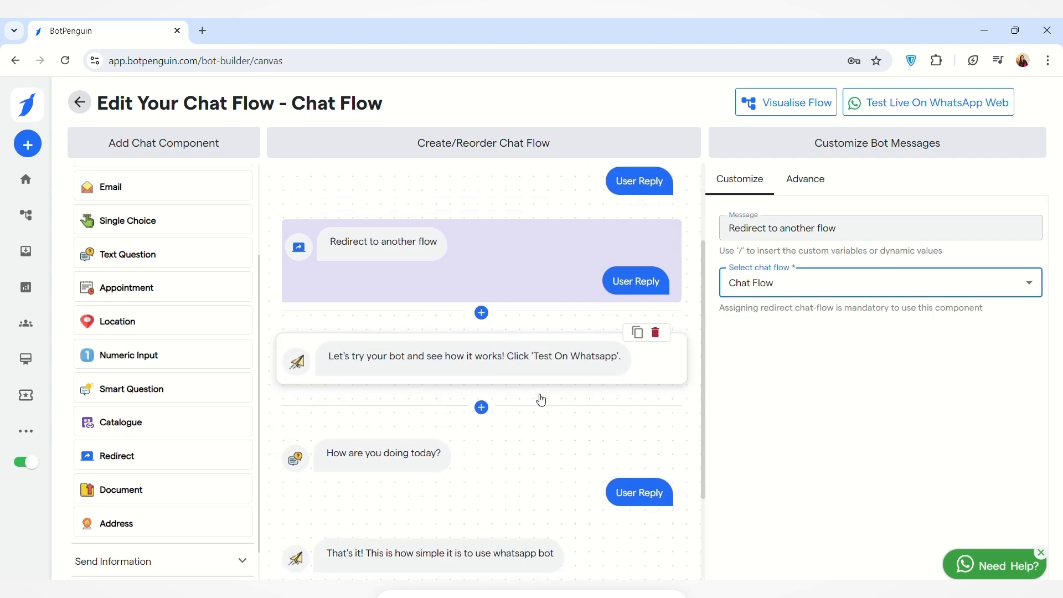
pyautogui.scroll(-1, 180, 463)
pyautogui.click(181, 463)
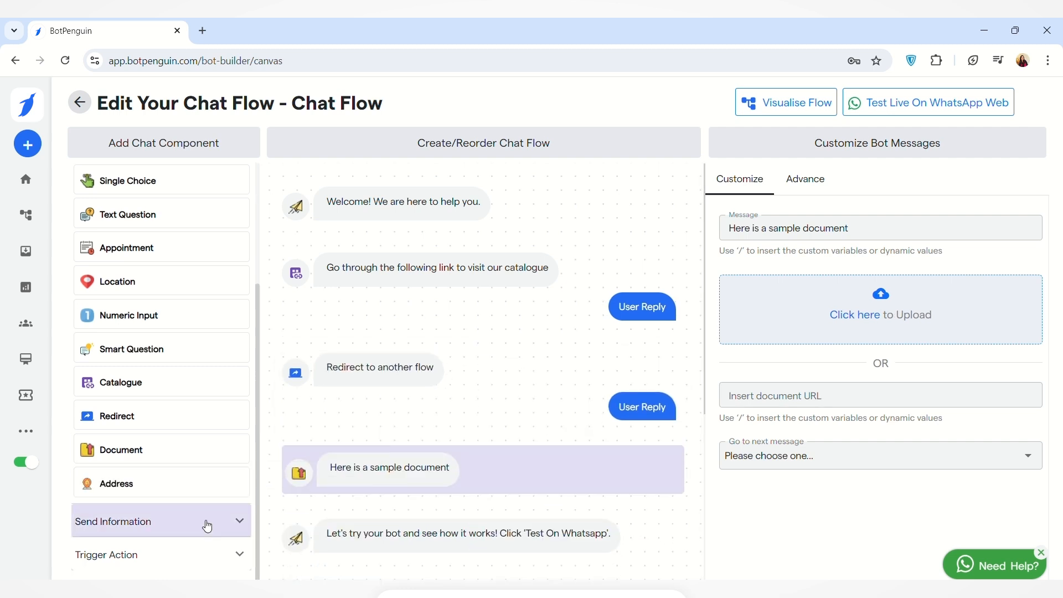
# Add a Video component below the document message and open its video link for editing.
pyautogui.click(237, 522)
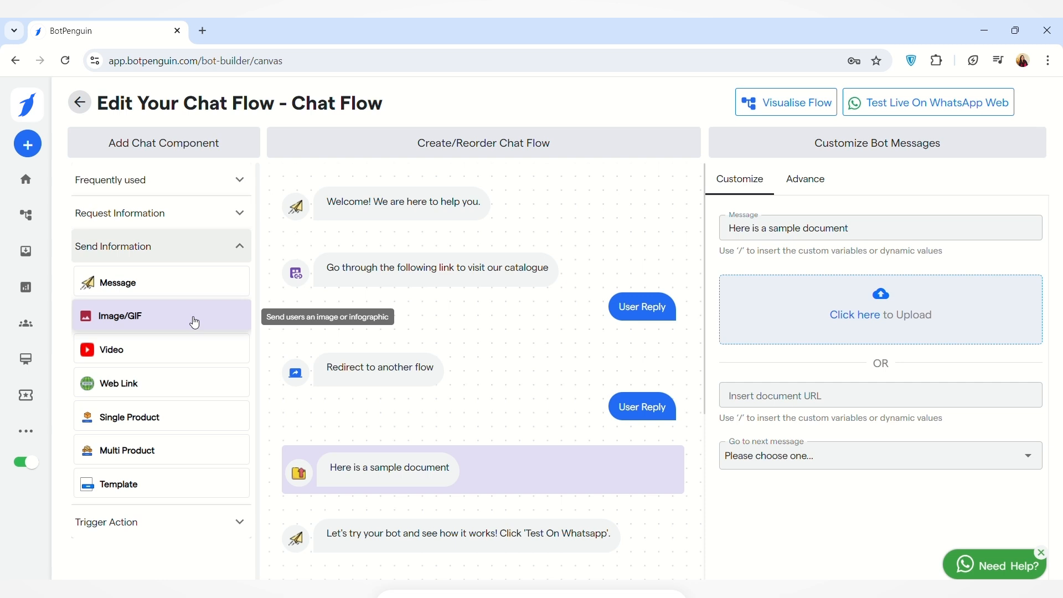
pyautogui.click(177, 351)
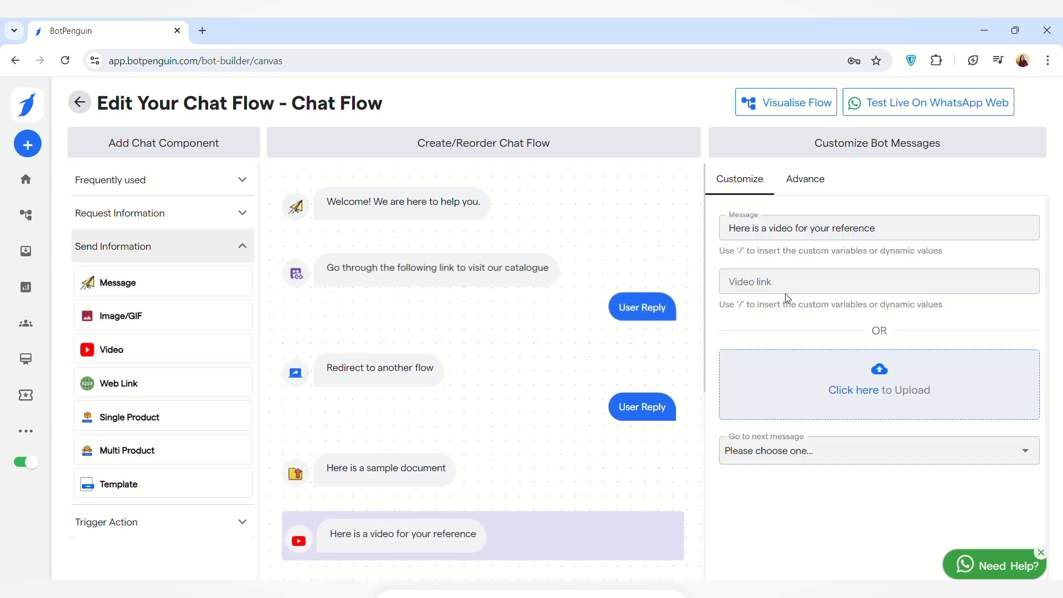
pyautogui.click(777, 290)
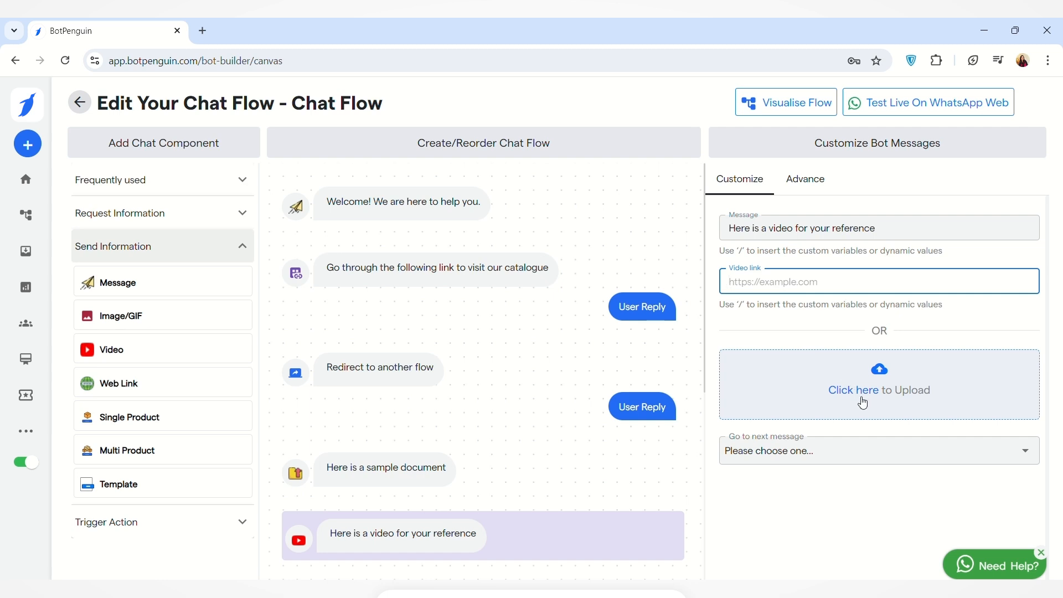
# Add a Web Link component below the video message and check its title, link type choices and URL setting.
pyautogui.click(238, 386)
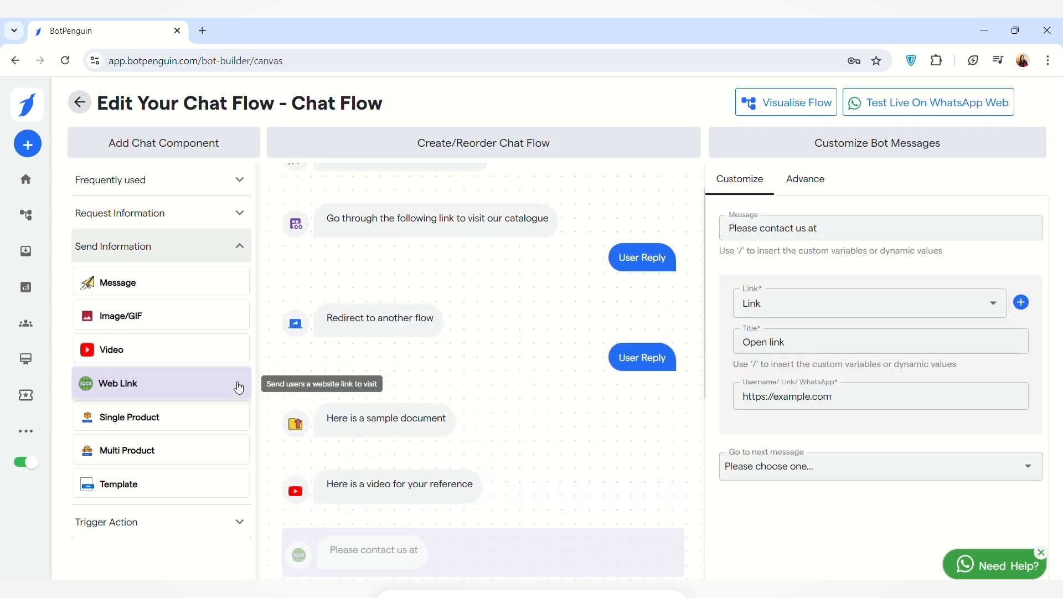
pyautogui.click(806, 350)
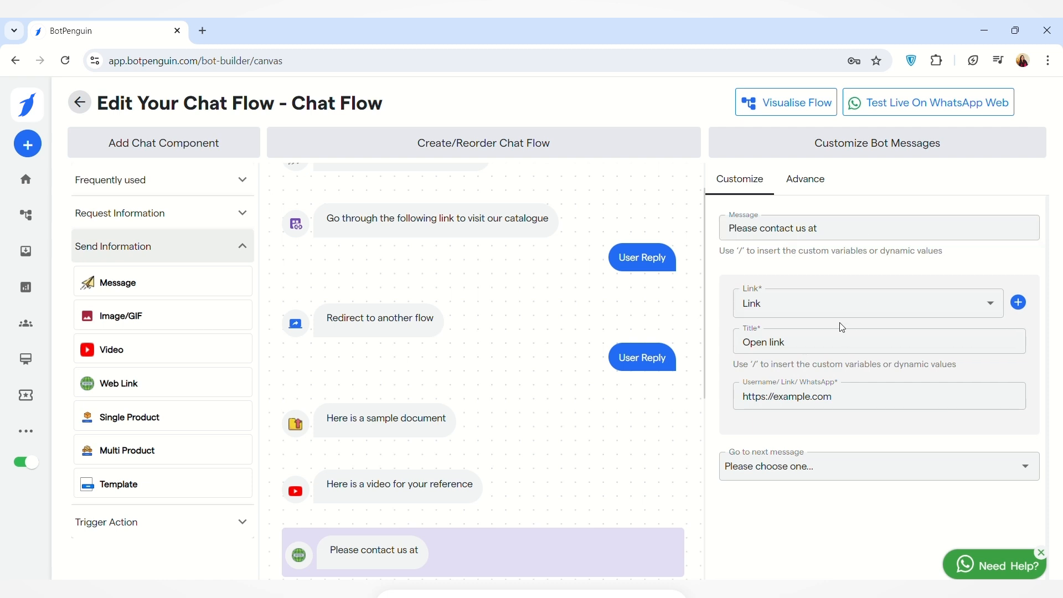
pyautogui.click(994, 309)
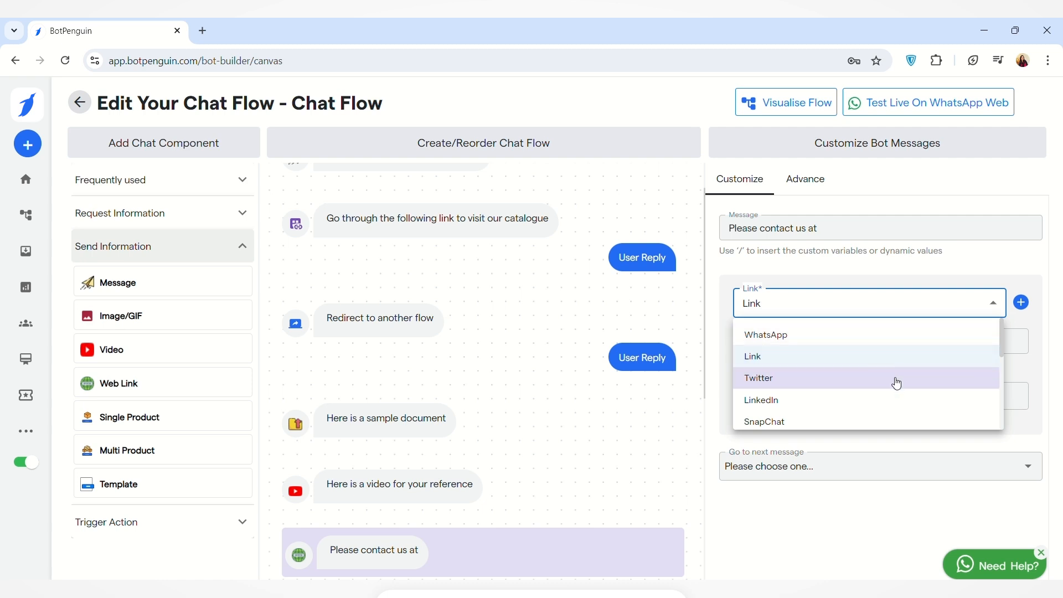
pyautogui.click(875, 433)
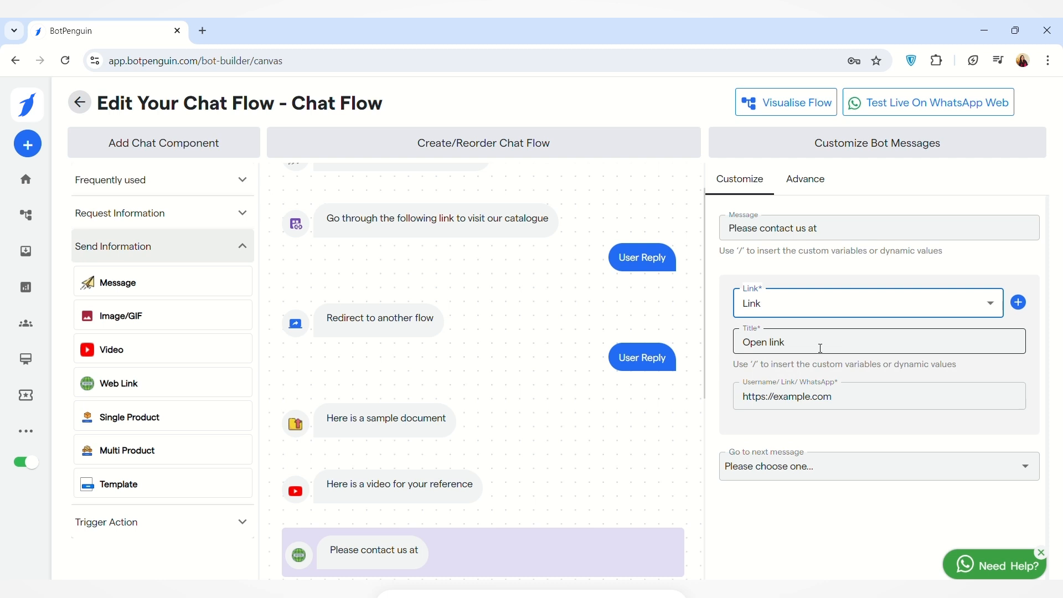
pyautogui.click(837, 405)
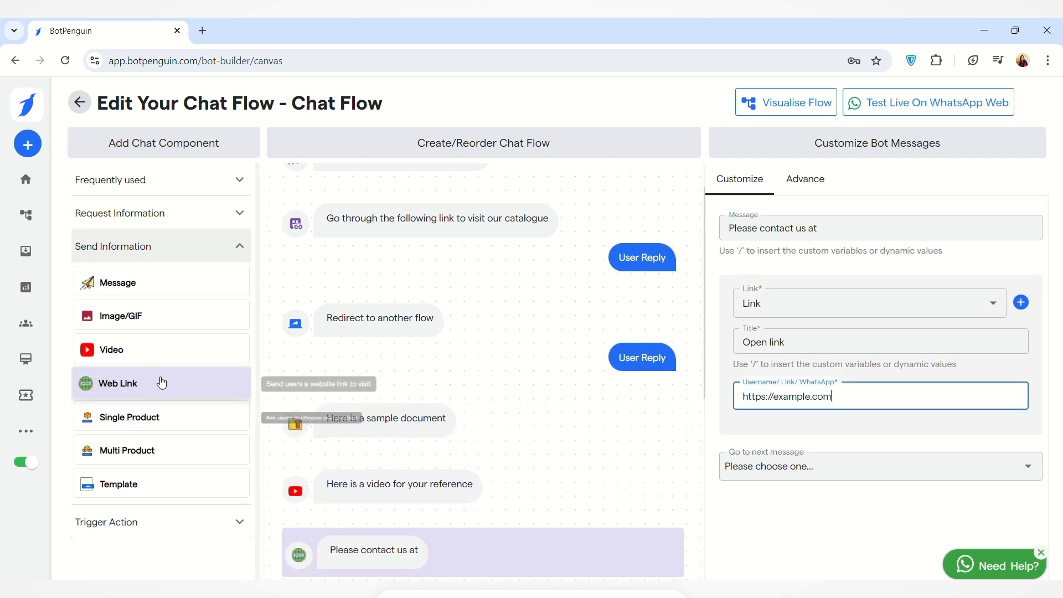
# Add a Single Product component to the flow and check its catalog and product choices.
pyautogui.click(187, 428)
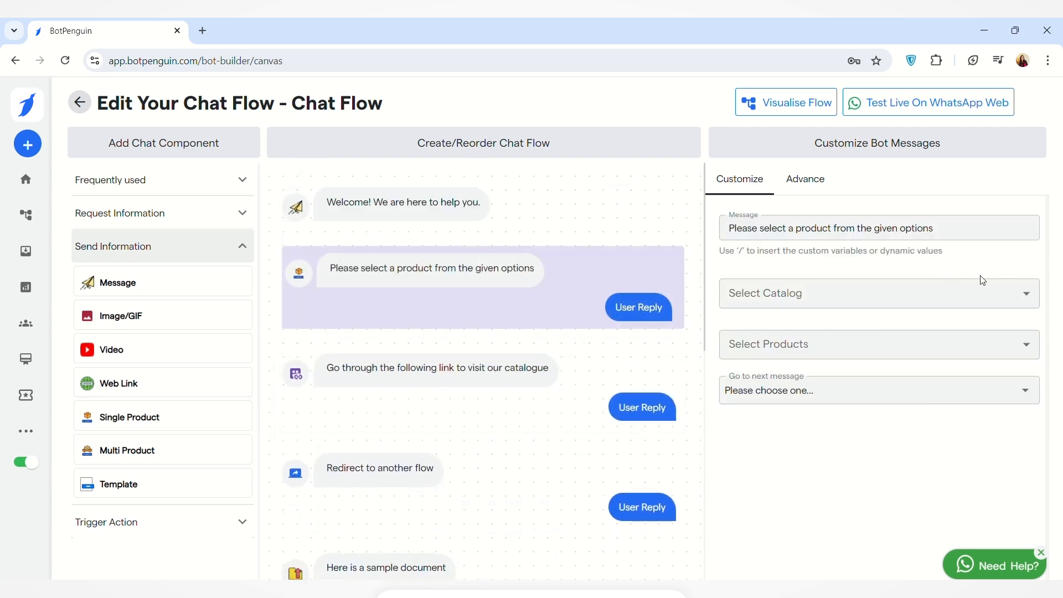
pyautogui.click(1033, 298)
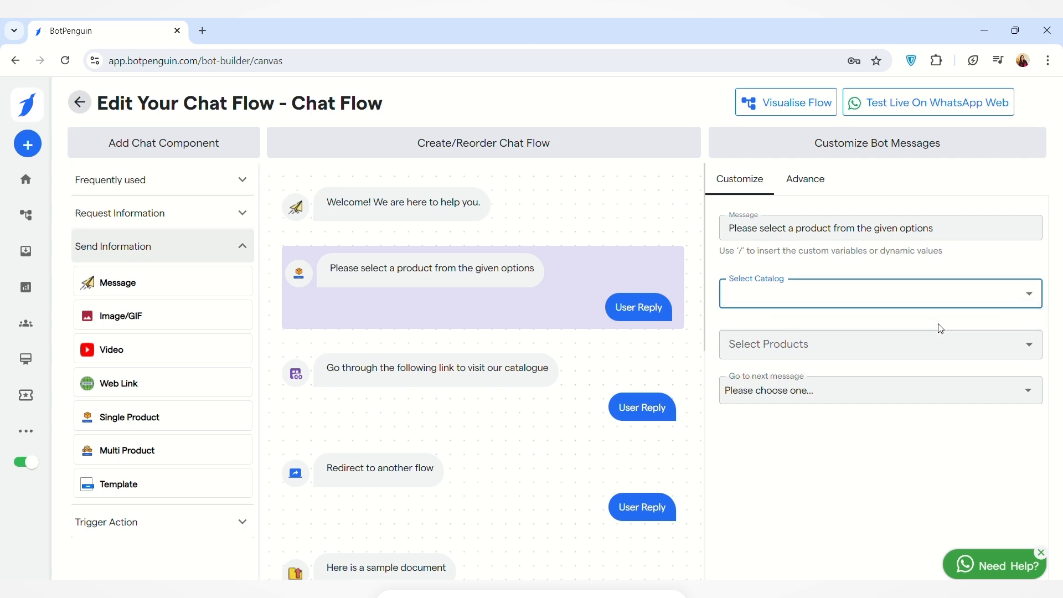
pyautogui.click(944, 340)
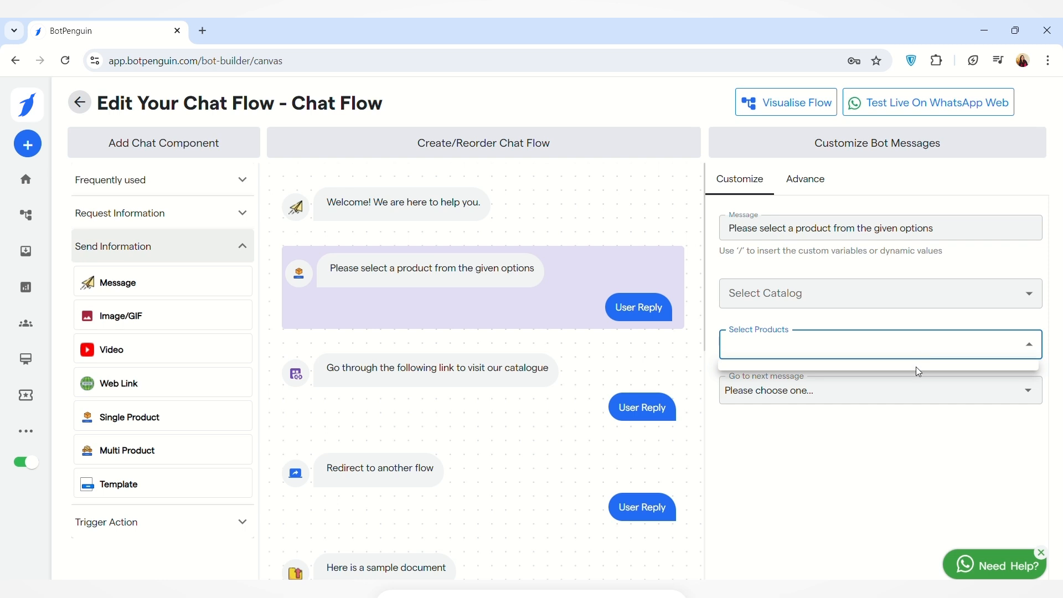
pyautogui.click(831, 411)
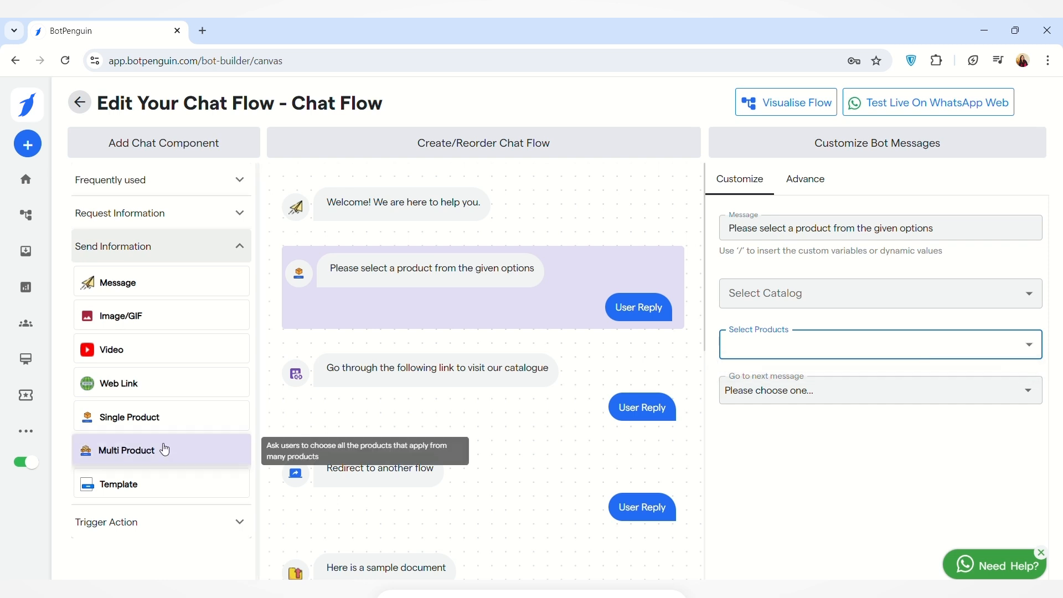
# Add a Multi Product component to the flow and check its message, header, footer, catalog and product settings.
pyautogui.click(165, 449)
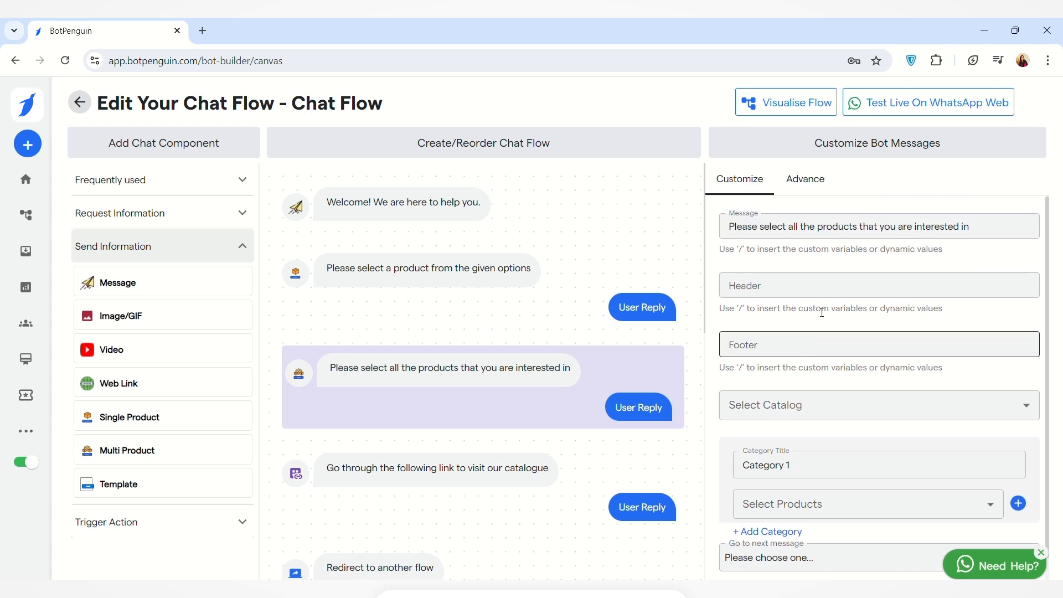
pyautogui.click(987, 231)
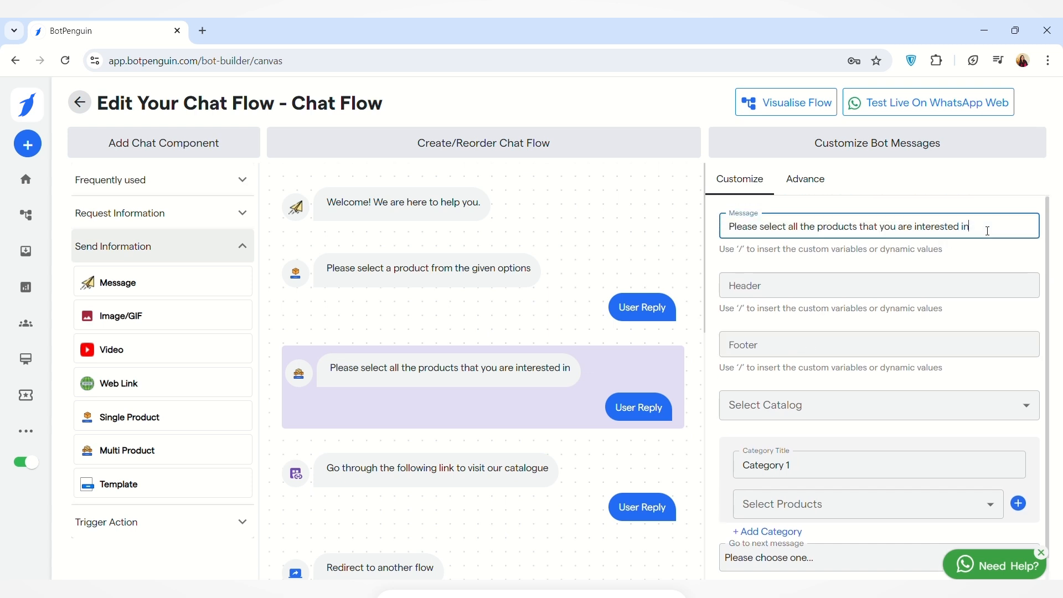
pyautogui.click(923, 283)
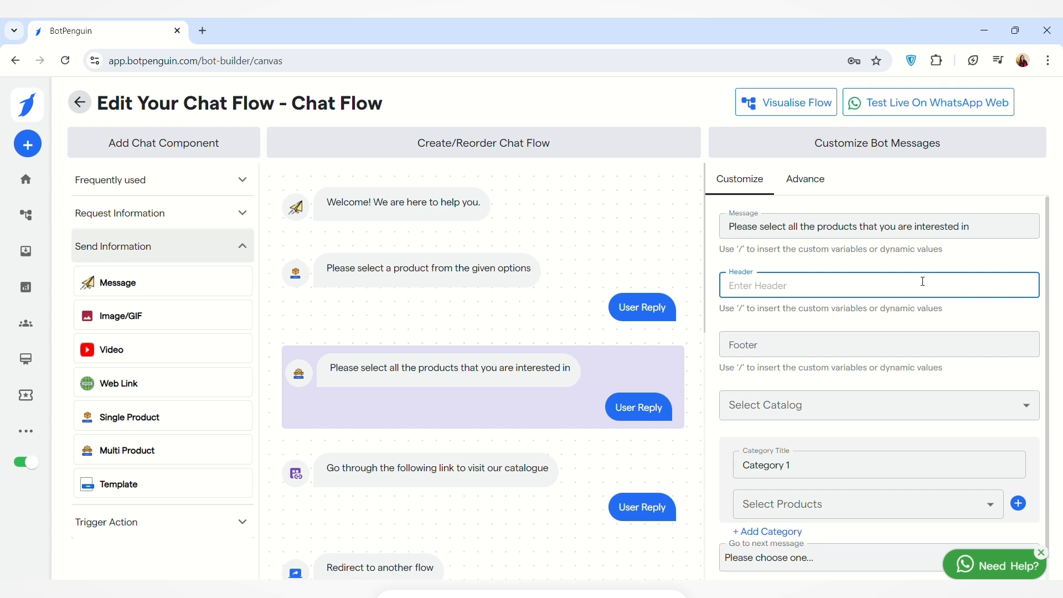
pyautogui.click(869, 350)
pyautogui.scroll(-1, 869, 354)
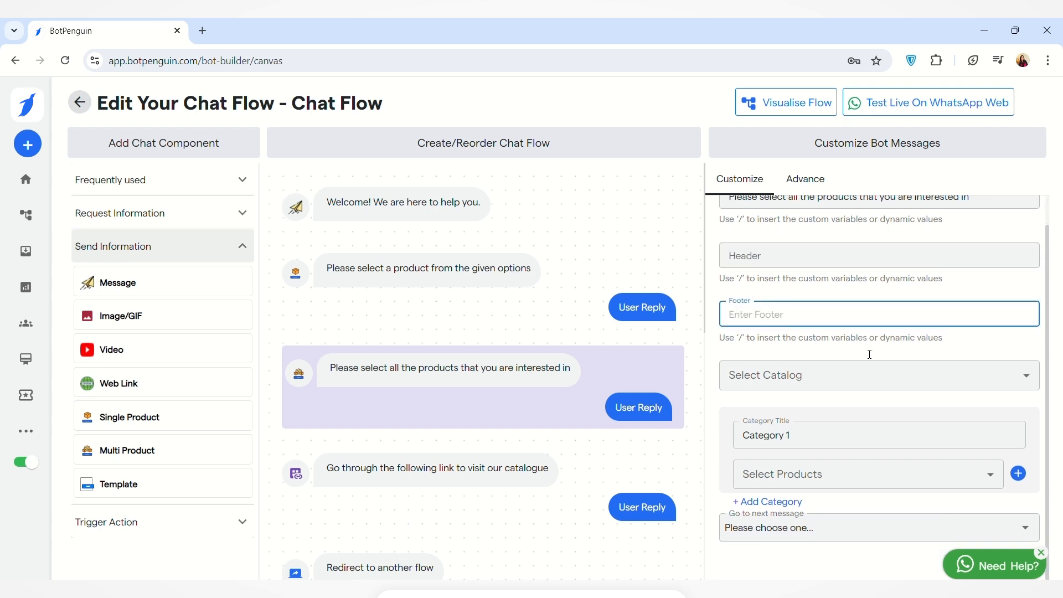
pyautogui.click(1020, 379)
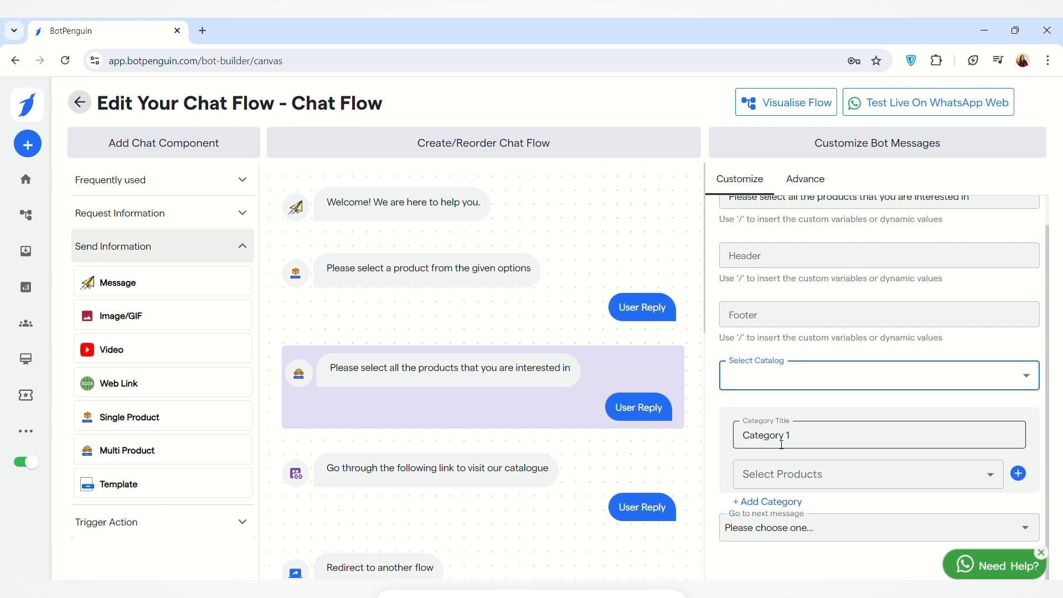
pyautogui.click(994, 479)
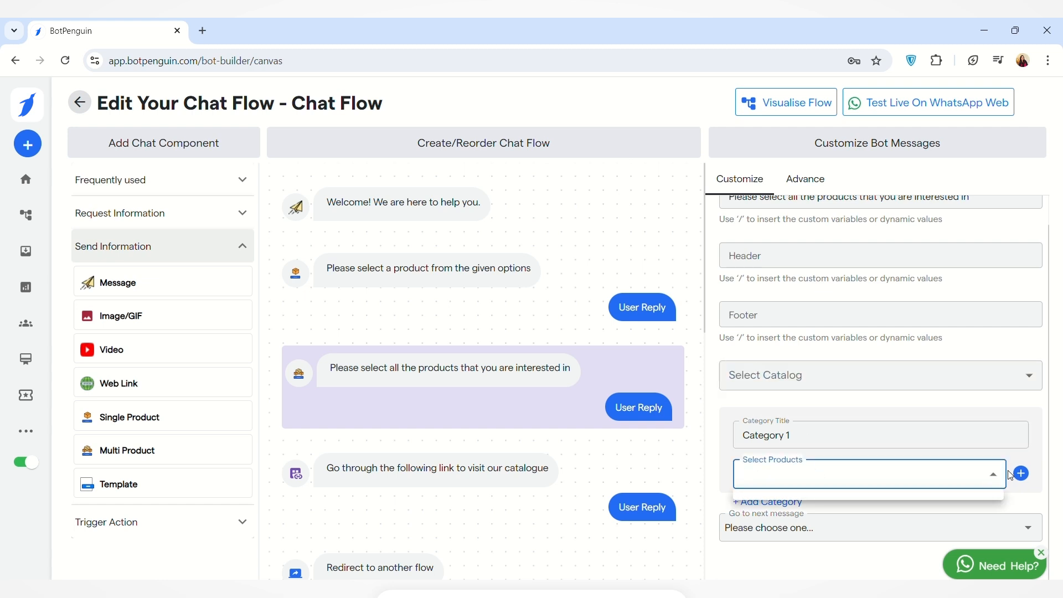
# Try adding extra product selectors to Category 1 and remove them again.
pyautogui.click(1022, 475)
pyautogui.click(1023, 477)
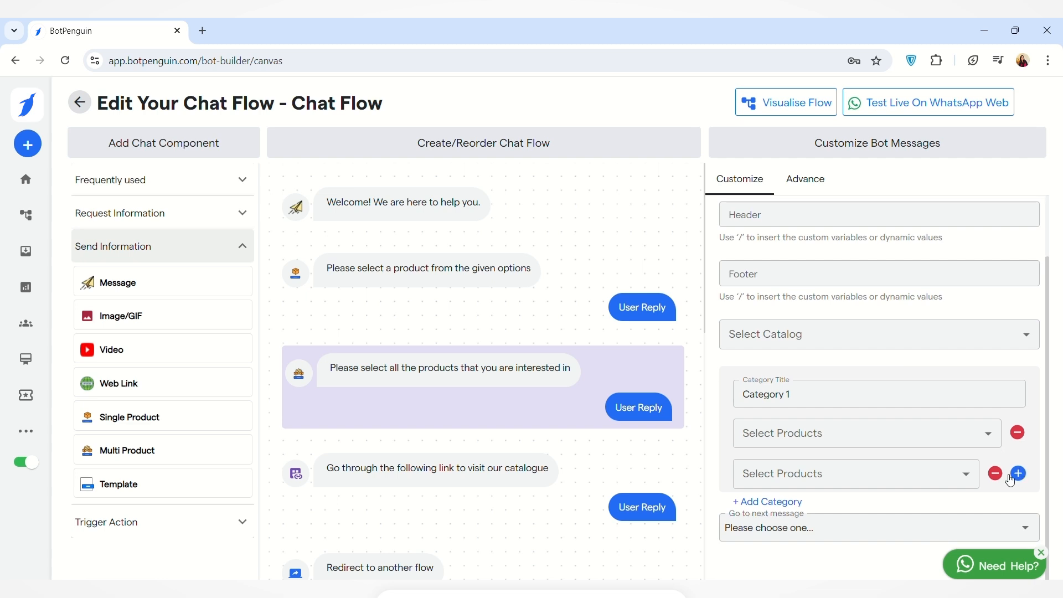
pyautogui.click(1024, 476)
pyautogui.click(997, 516)
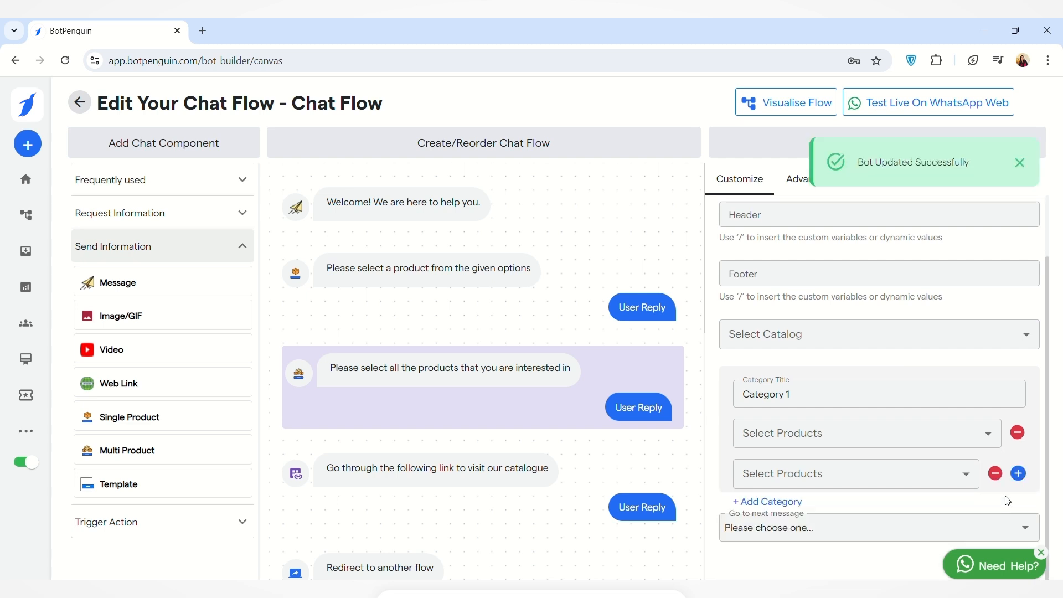
pyautogui.click(997, 475)
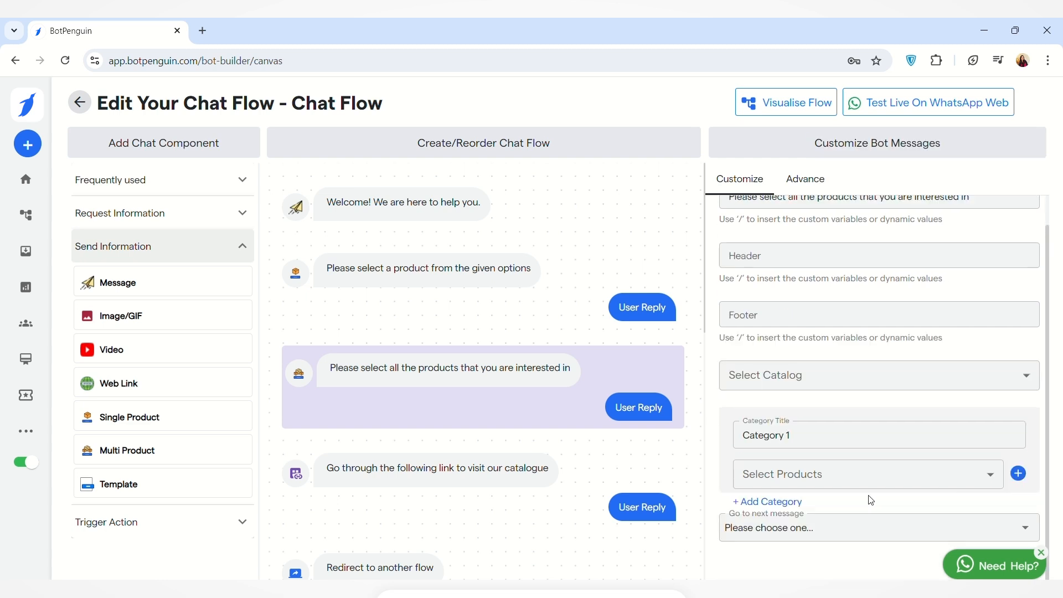
# Add a second category to the multi-product message and give it two additional product selectors.
pyautogui.click(779, 510)
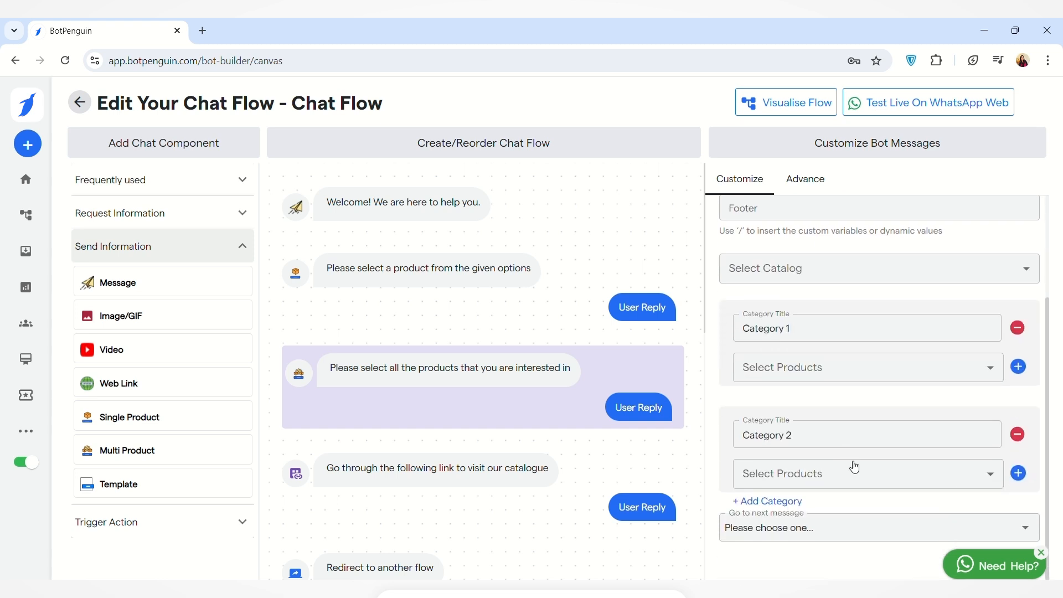
pyautogui.click(1024, 478)
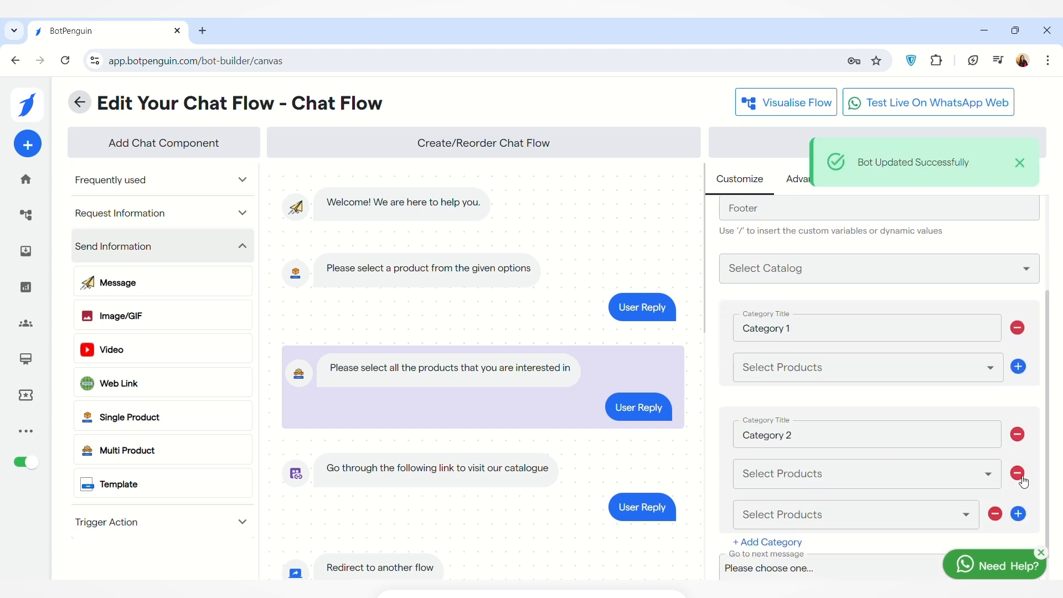
pyautogui.click(1023, 517)
pyautogui.scroll(-3, 937, 505)
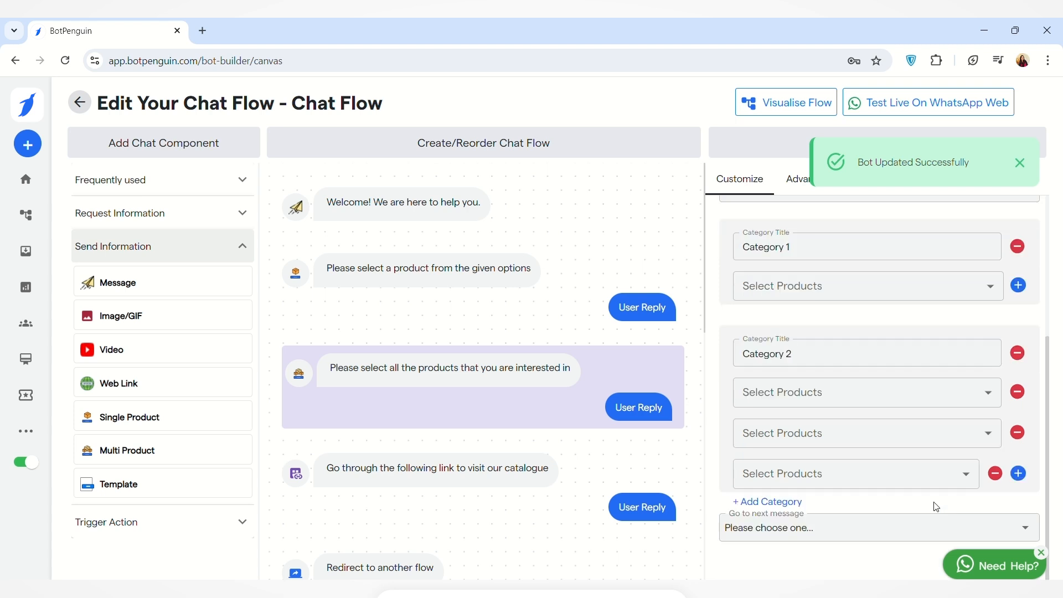
# Add a Template component below the multi-product message, choose the greetings_2024_v2 template and save its configuration.
pyautogui.click(162, 490)
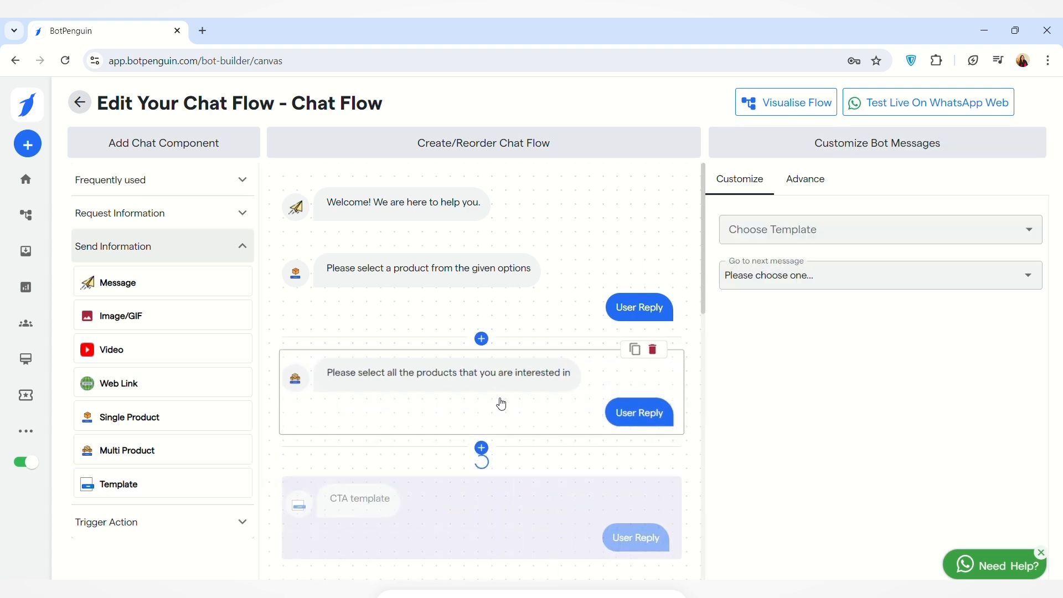
pyautogui.click(1026, 232)
pyautogui.click(1027, 232)
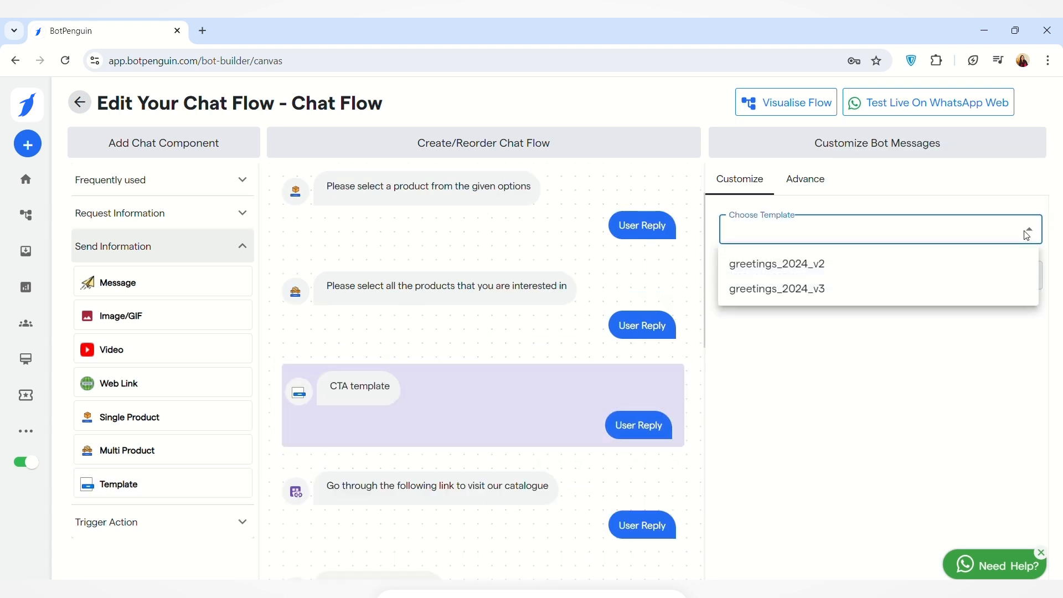
pyautogui.click(969, 265)
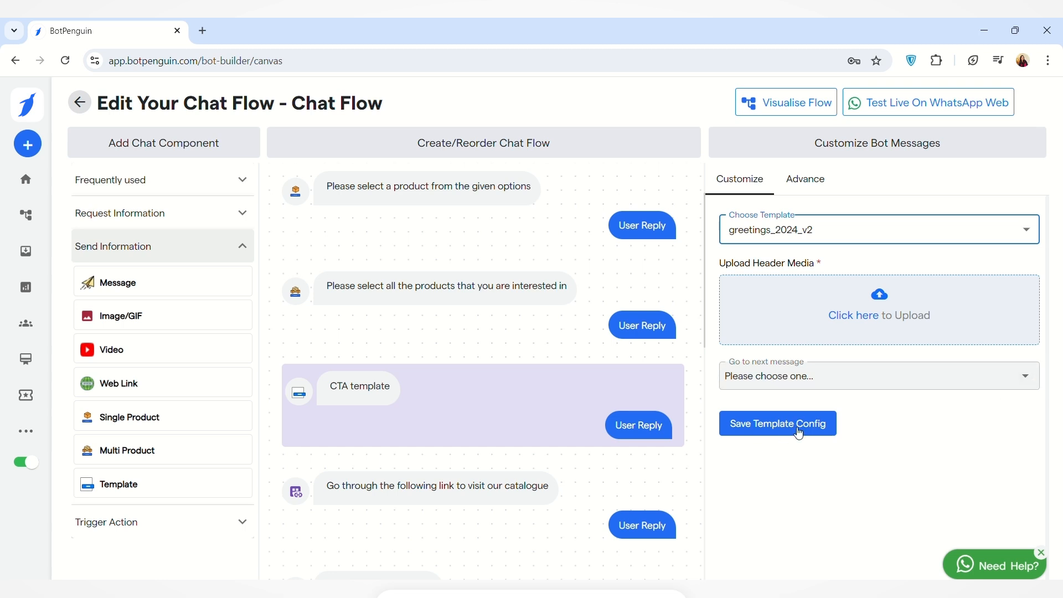
pyautogui.click(739, 430)
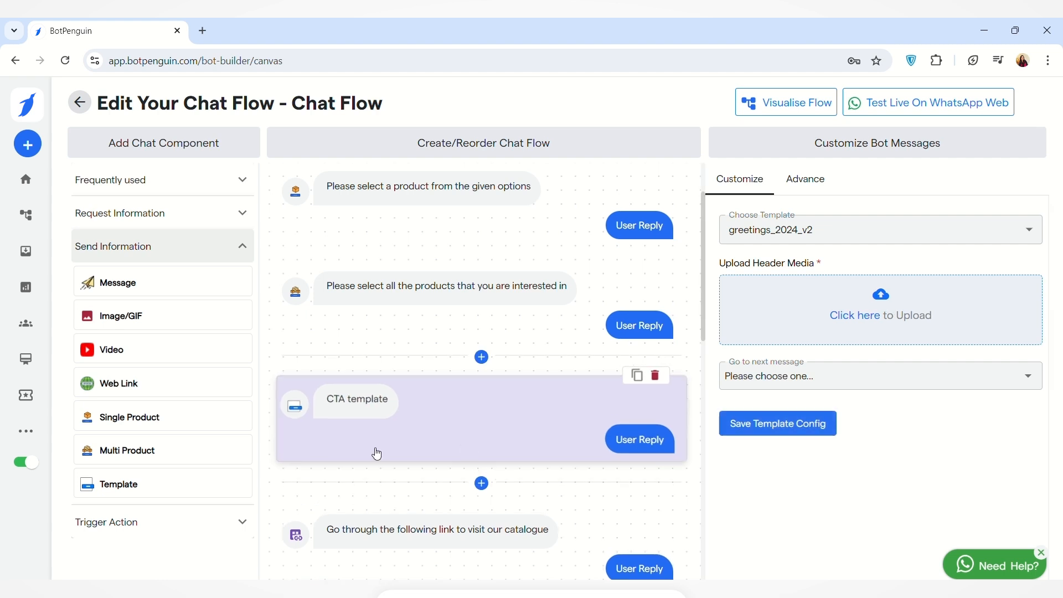
# Show the available Trigger Action components.
pyautogui.click(211, 525)
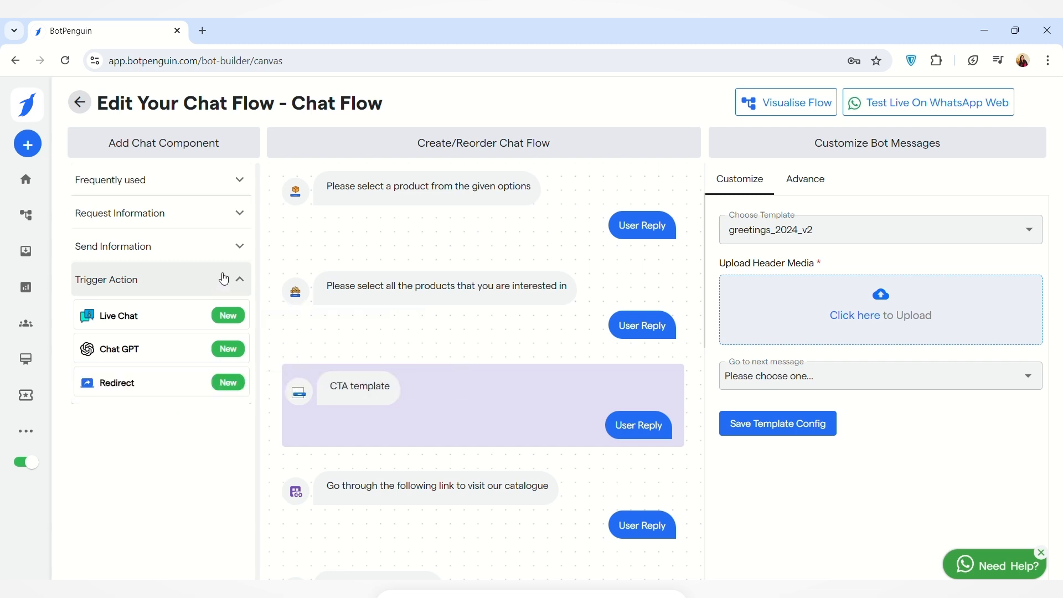
pyautogui.scroll(-1, 605, 209)
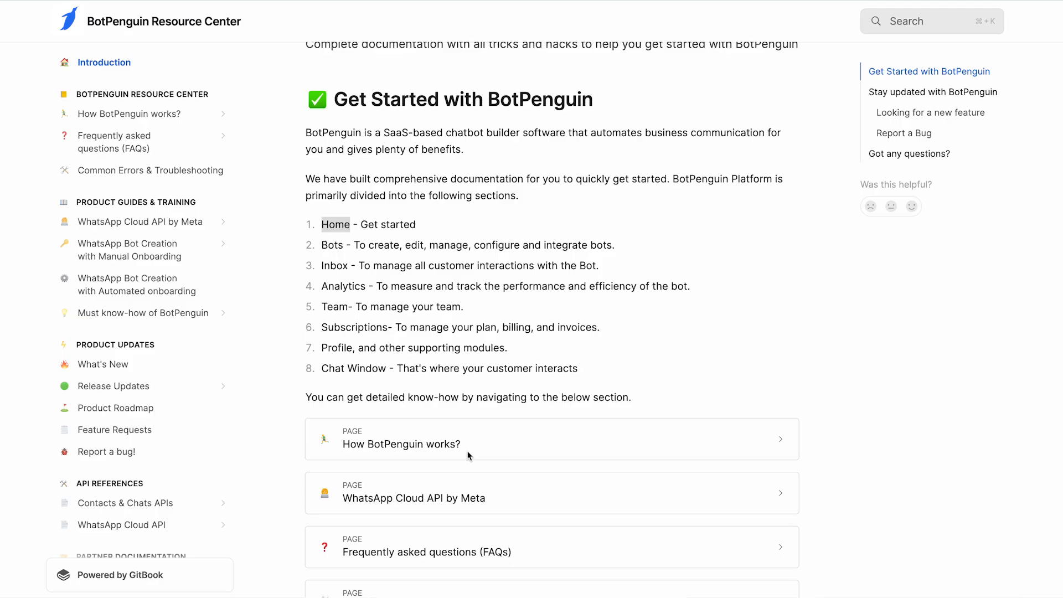
pyautogui.scroll(-15, 468, 455)
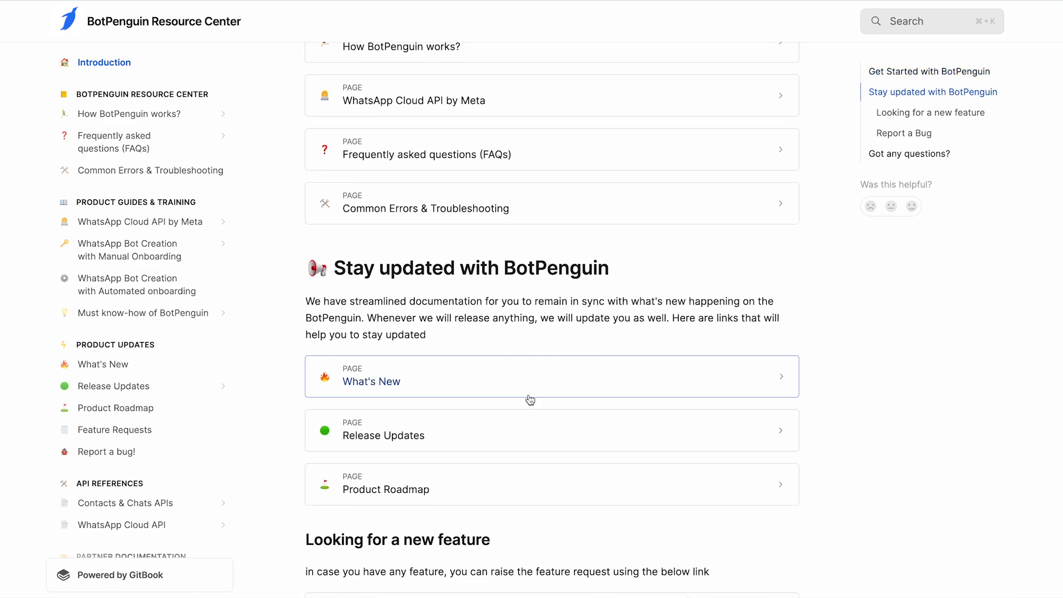
pyautogui.scroll(15, 529, 398)
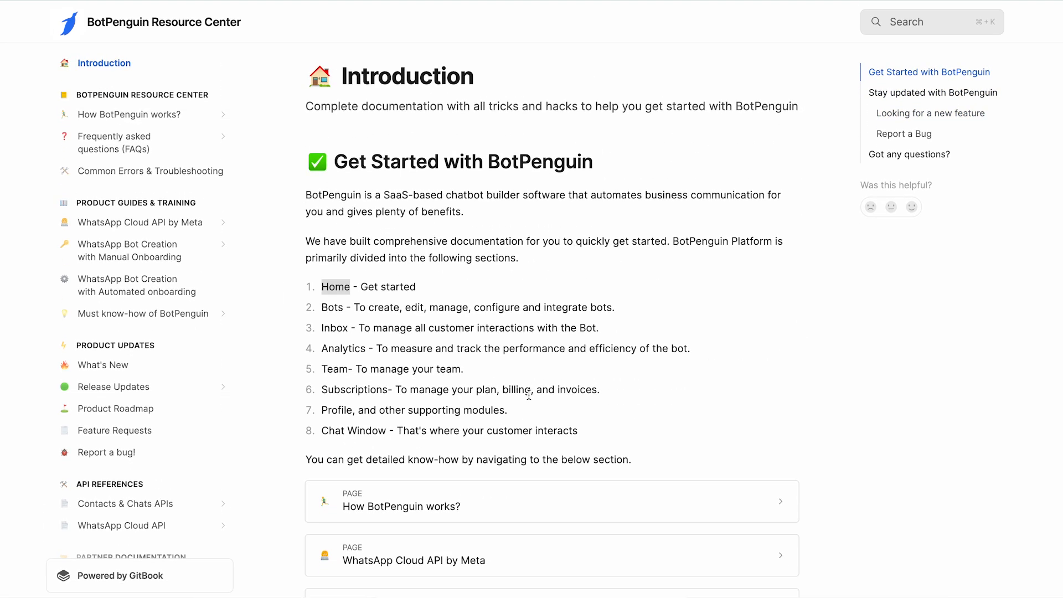